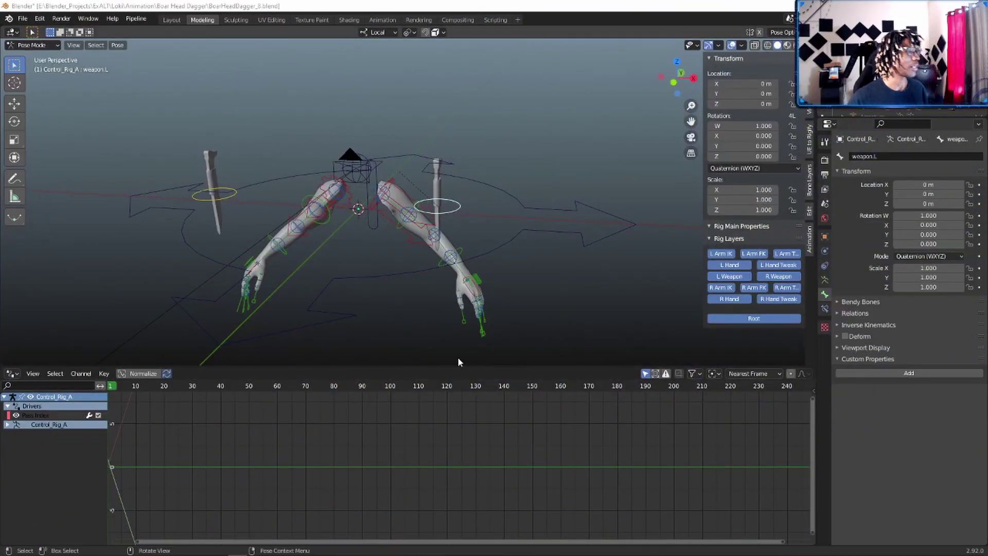
Step: Select the right-hand IK control hand_ik.R, after briefly selecting weapon.L and hand_ik.L
{"action": "left_click_drag", "start_coordinate": [450, 365], "coordinate": [451, 361]}
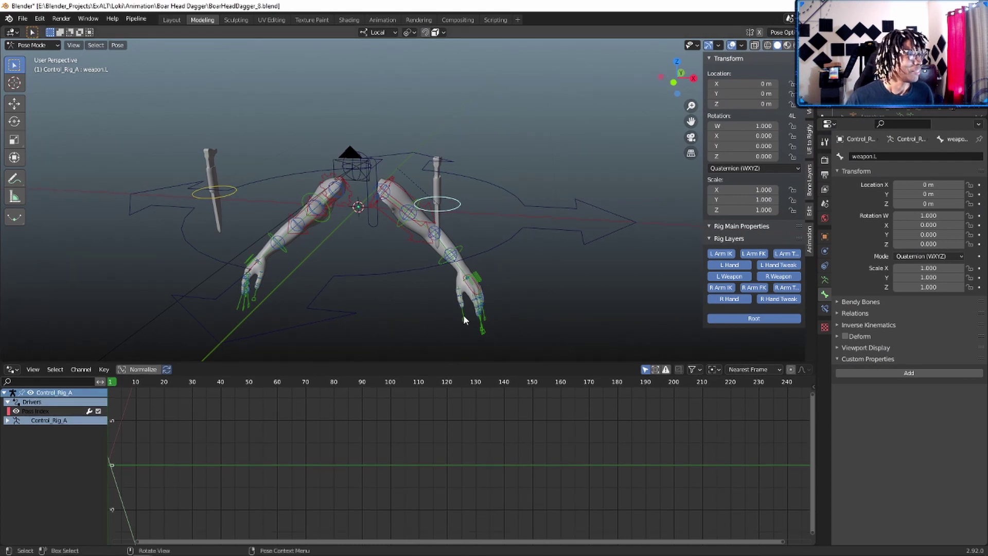
{"action": "middle_click_drag", "start_coordinate": [532, 300], "coordinate": [521, 298]}
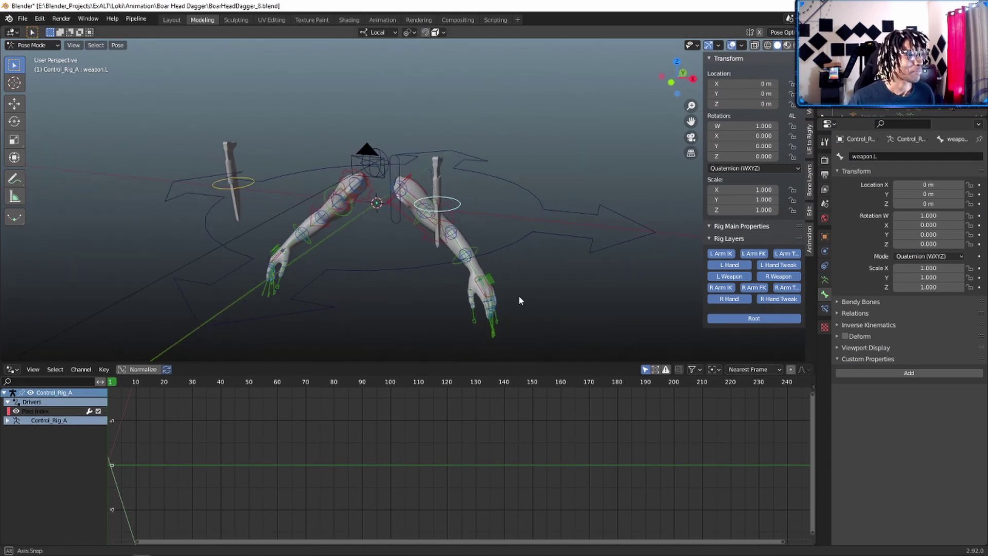
{"action": "left_click", "coordinate": [458, 204]}
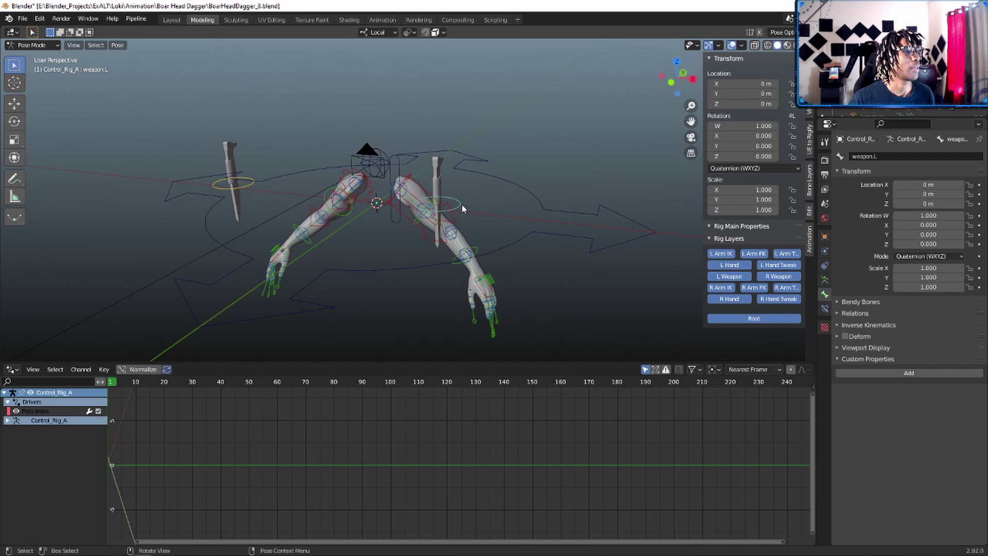
{"action": "left_click", "coordinate": [458, 205]}
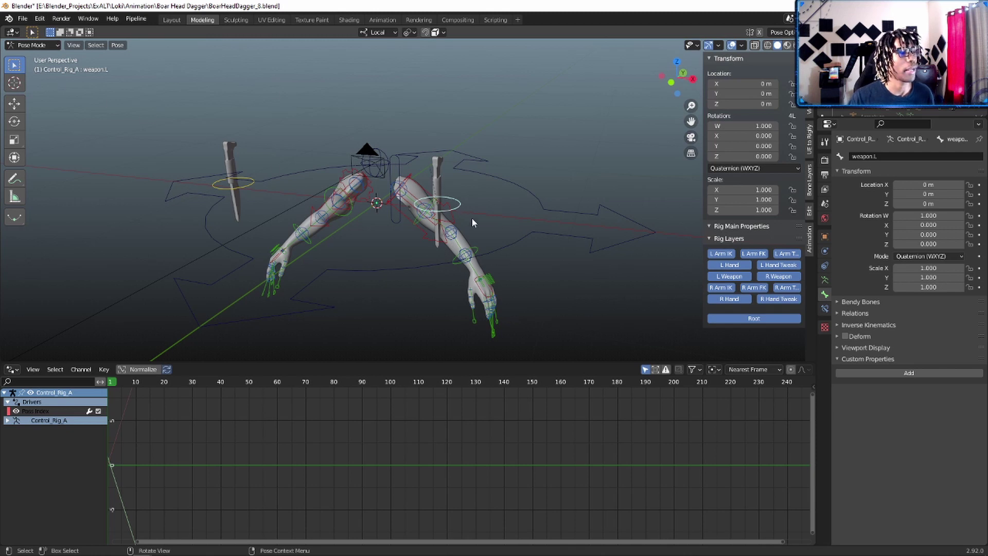
{"action": "scroll", "coordinate": [489, 273], "scroll_direction": "up", "scroll_amount": 1}
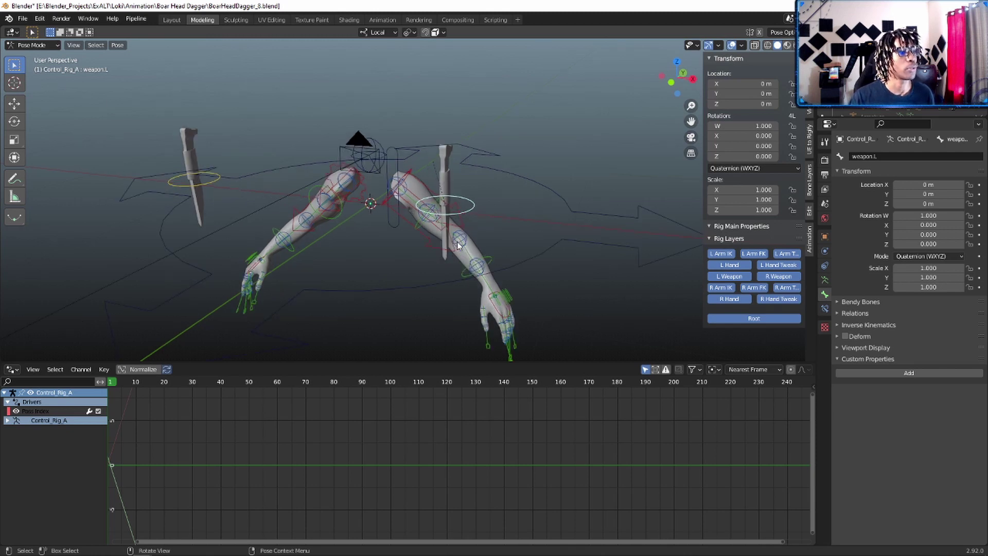
{"action": "left_click", "coordinate": [502, 321]}
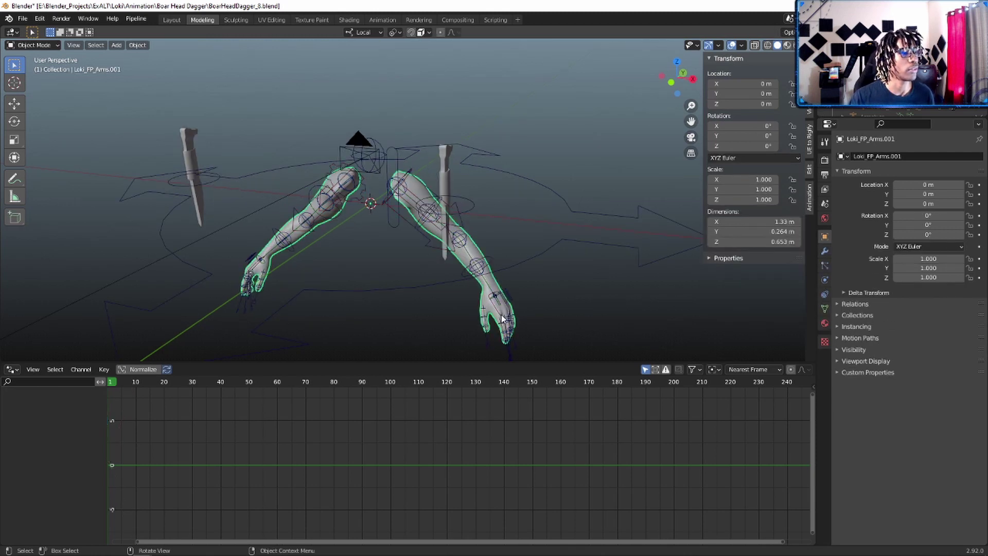
{"action": "left_click", "coordinate": [257, 265]}
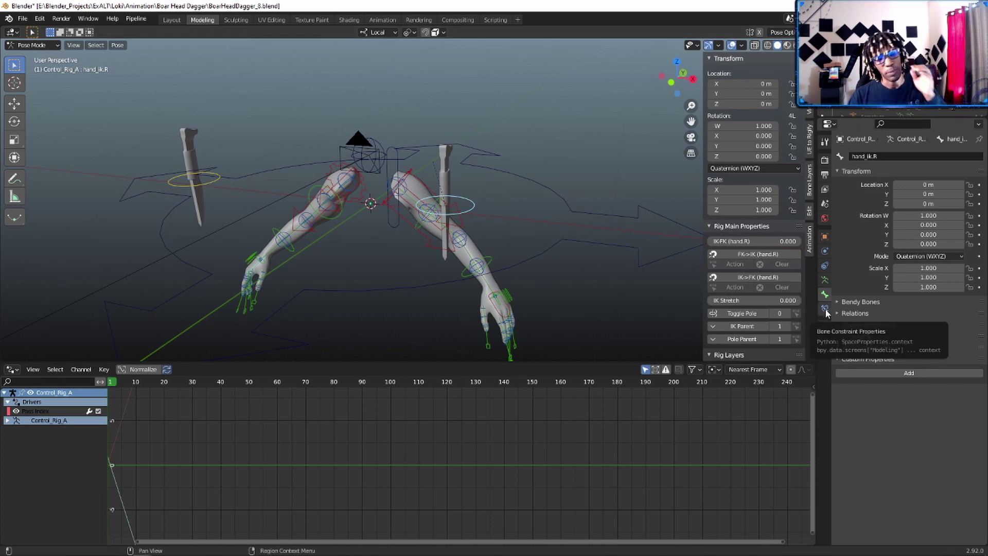
Step: Show the Bone Constraints tab and browse the add-constraint list, reselecting hand_ik.R
{"action": "left_click", "coordinate": [825, 309]}
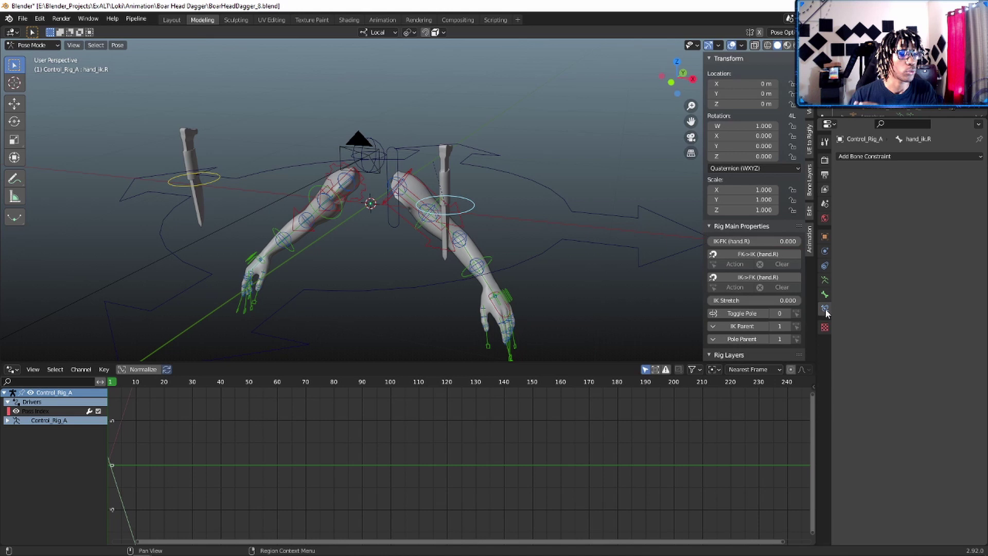
{"action": "left_click", "coordinate": [882, 156]}
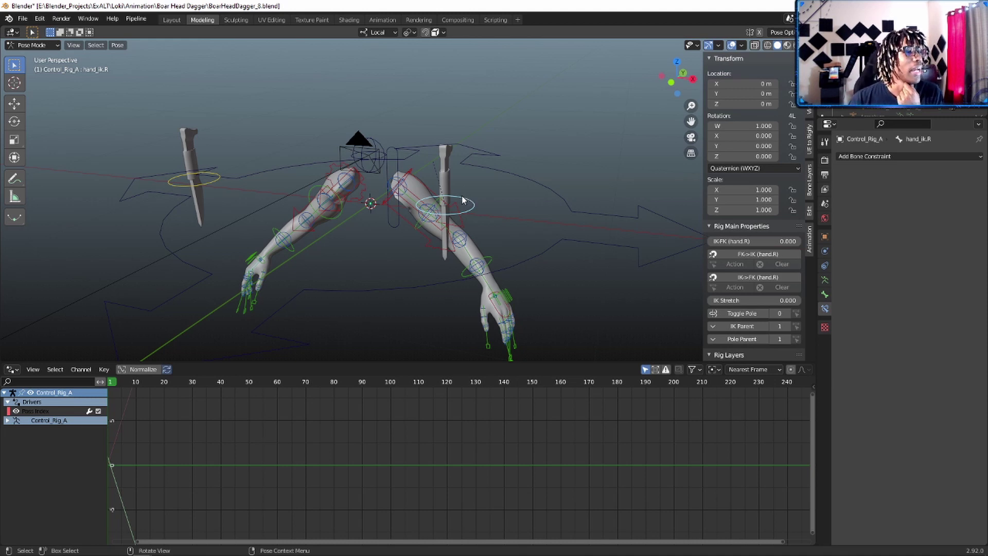
{"action": "left_click", "coordinate": [496, 309]}
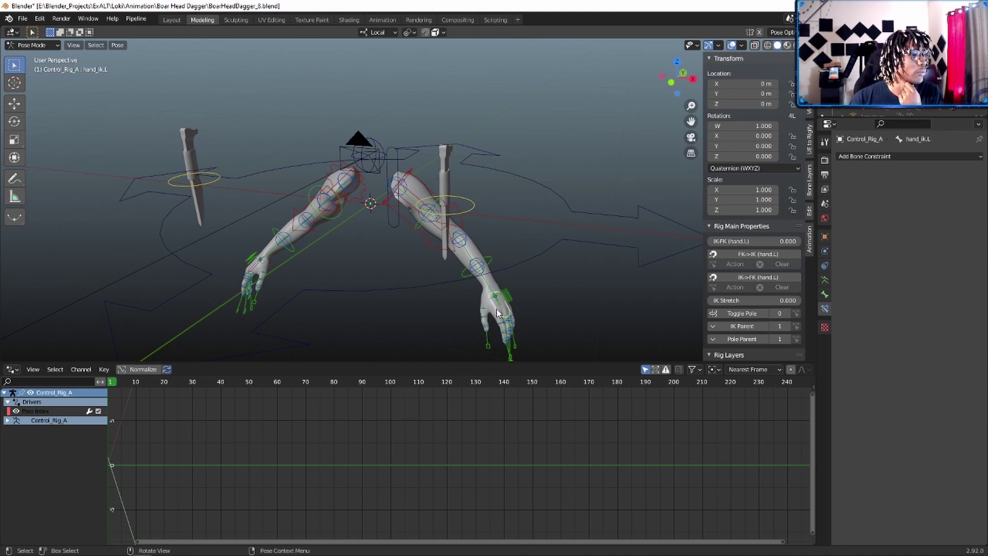
{"action": "left_click", "coordinate": [258, 270]}
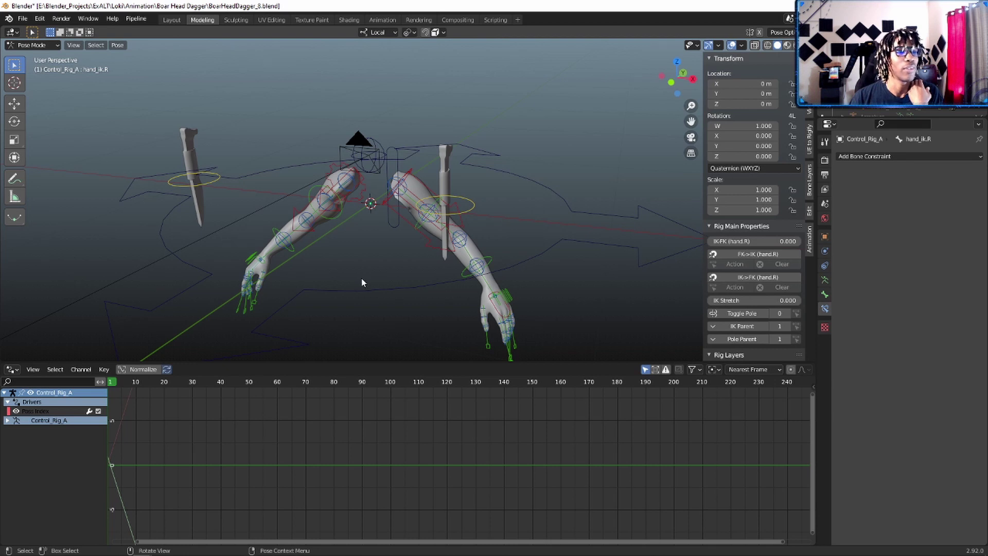
Step: Collapse Rig Main Properties to reveal the rig layers, and select the weapon.L dagger bone
{"action": "left_click", "coordinate": [710, 227]}
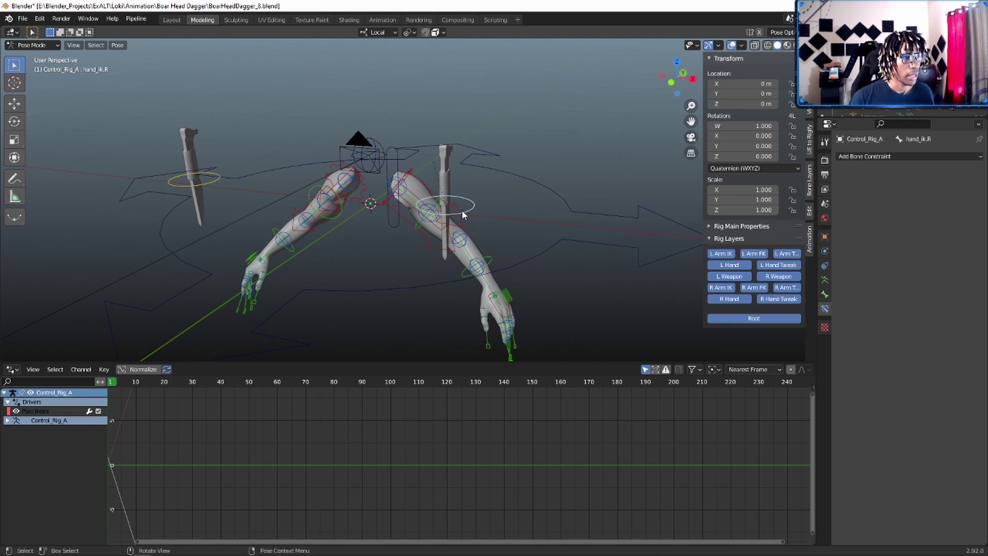
{"action": "left_click", "coordinate": [501, 314]}
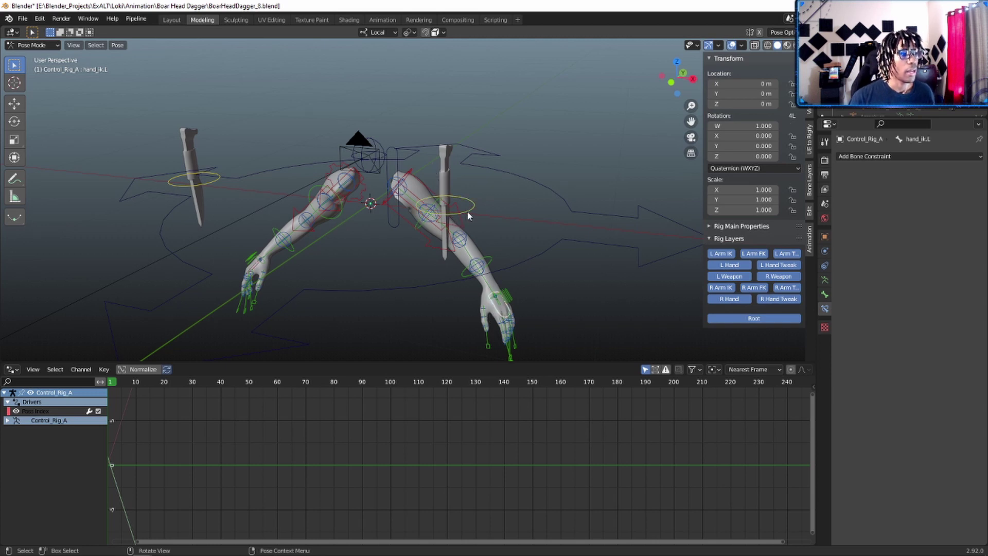
{"action": "mouse_move", "coordinate": [469, 211]}
{"action": "middle_mouse_down"}
{"action": "mouse_move", "coordinate": [470, 231]}
{"action": "mouse_move", "coordinate": [461, 229]}
{"action": "middle_mouse_up"}
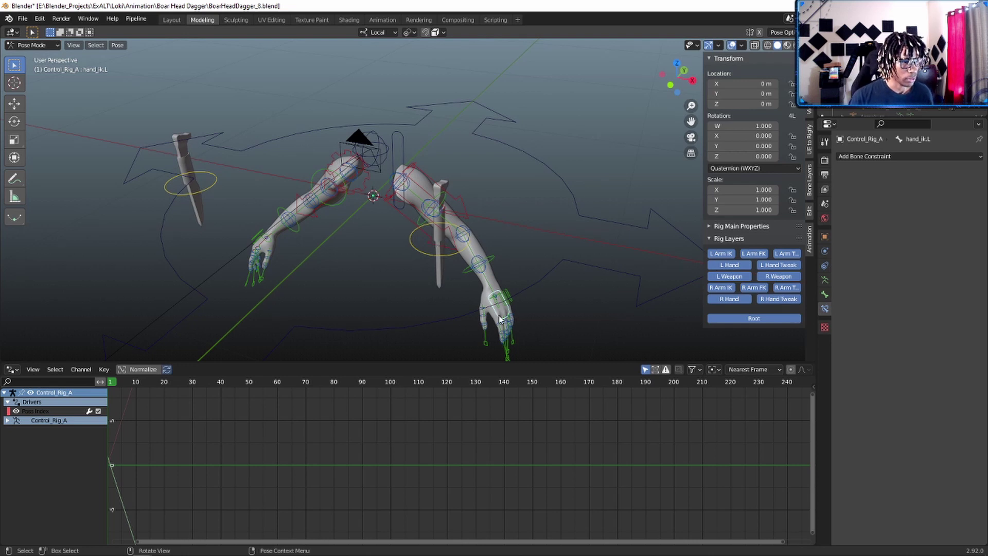
{"action": "middle_click_drag", "start_coordinate": [498, 314], "coordinate": [514, 289]}
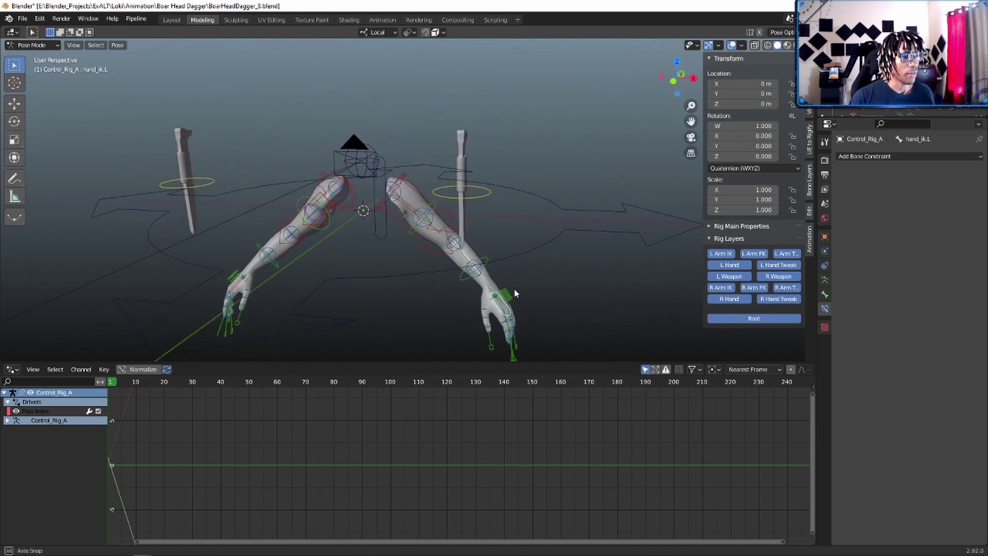
{"action": "left_click", "coordinate": [478, 199]}
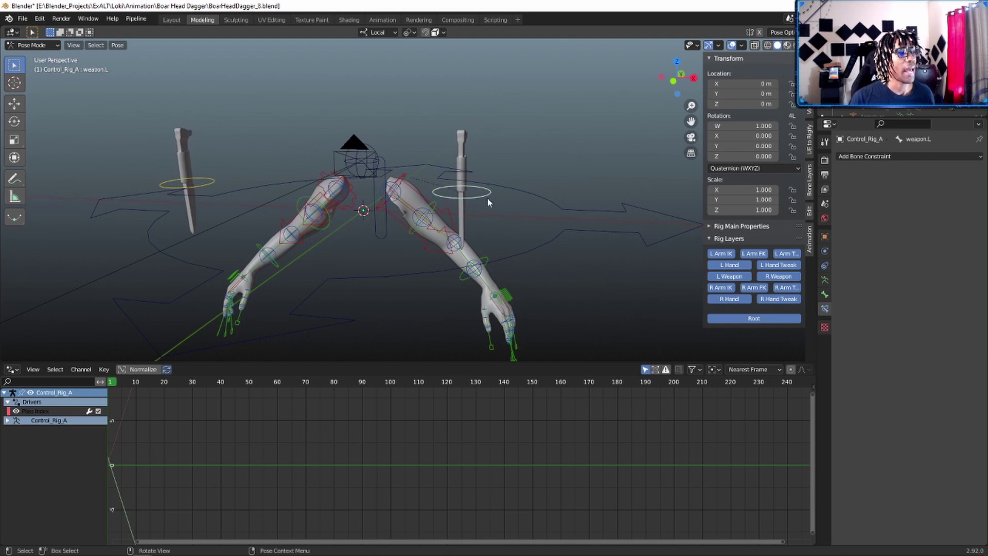
{"action": "key", "text": "g"}
{"action": "key", "text": "Escape"}
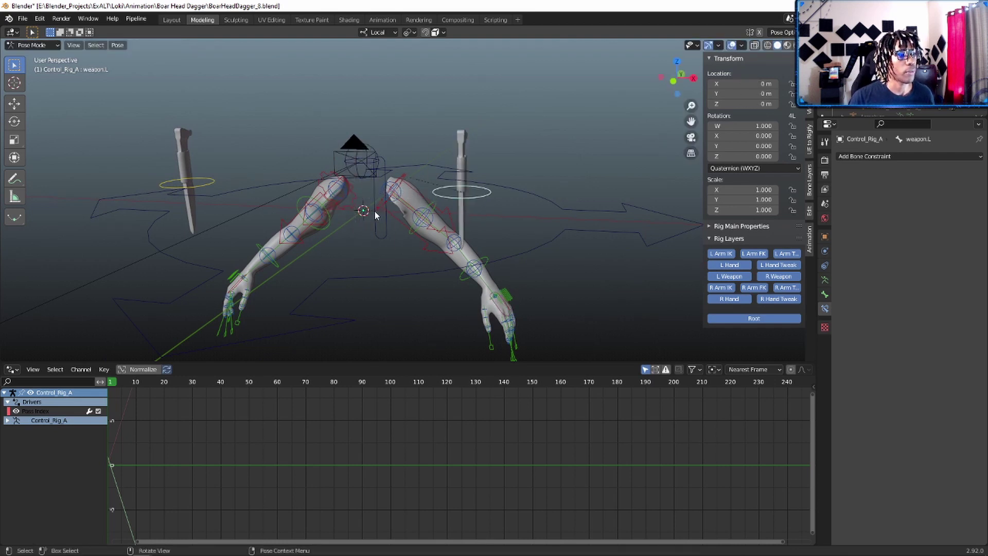
{"action": "key", "text": "g"}
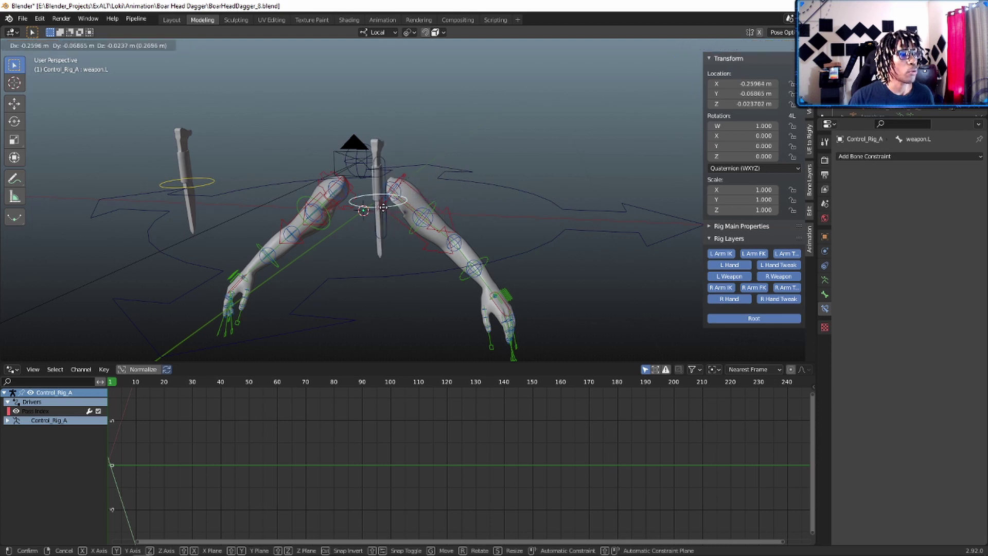
{"action": "left_click", "coordinate": [344, 218]}
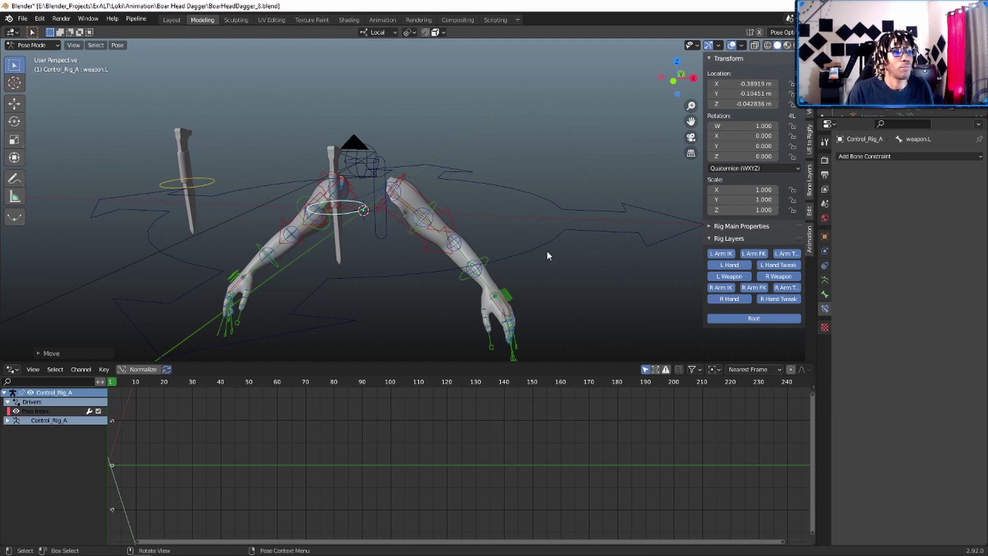
{"action": "key", "text": "alt+g"}
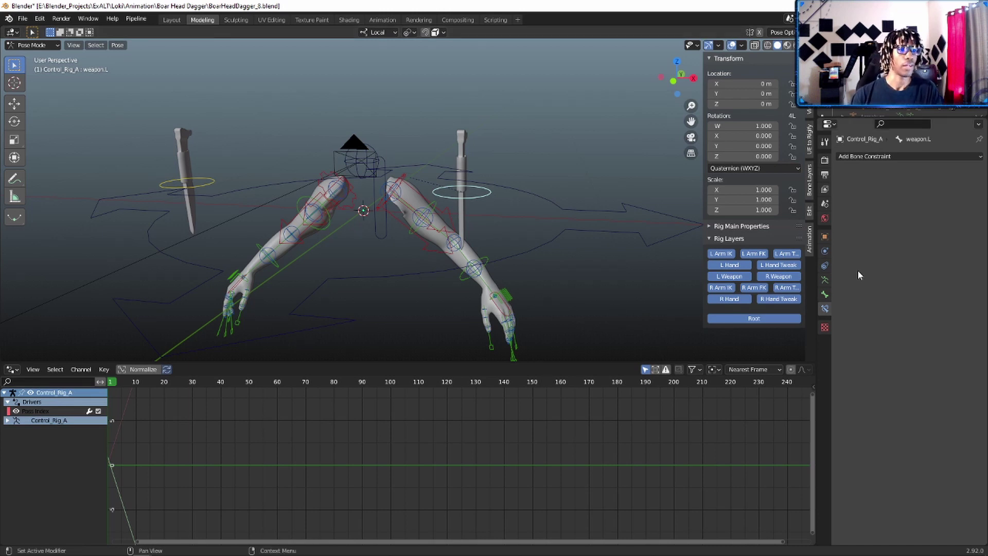
Step: Add a Child Of constraint to weapon.L twice from the Add Bone Constraint list
{"action": "left_click", "coordinate": [872, 157]}
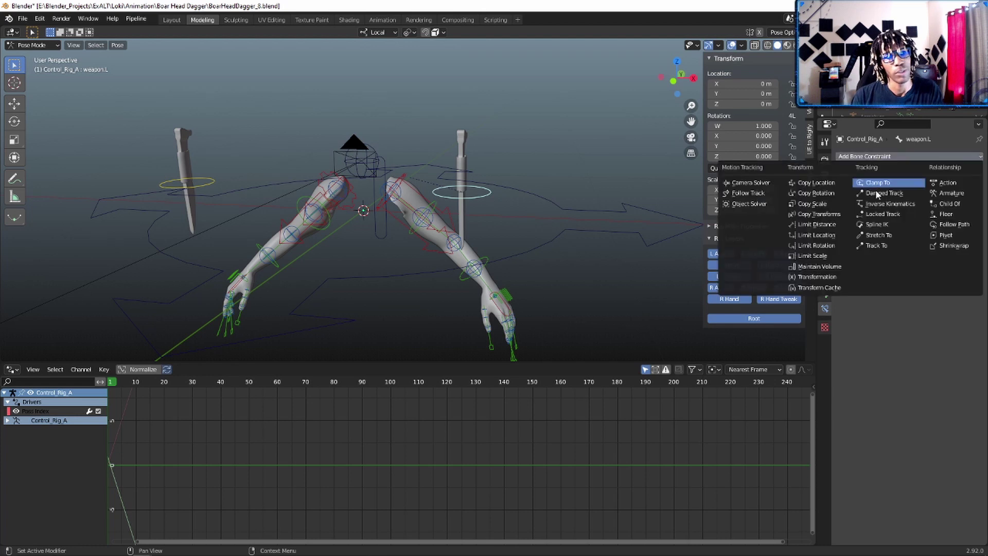
{"action": "left_click", "coordinate": [953, 205]}
{"action": "left_click", "coordinate": [880, 157]}
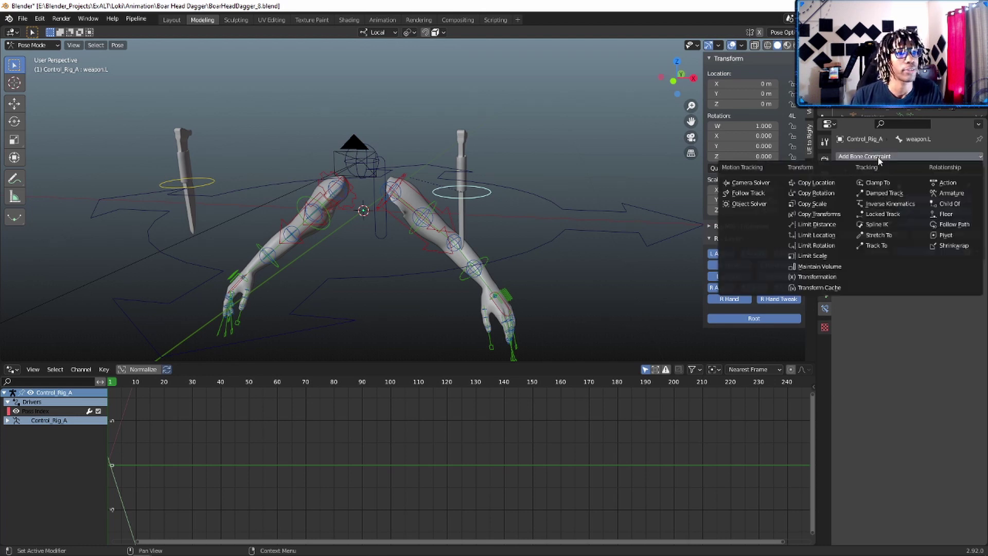
{"action": "left_click", "coordinate": [946, 207]}
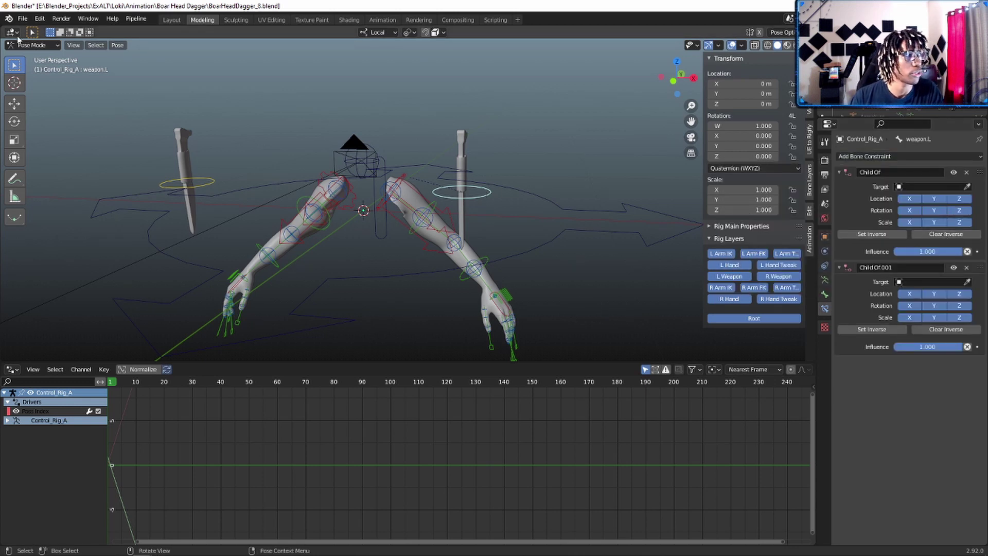
Step: Rename the first Child Of 'Weapon Follows L Hand' and the second 'Weapon Follows R Hand'
{"action": "double_click", "coordinate": [885, 173]}
{"action": "type", "text": "We"}
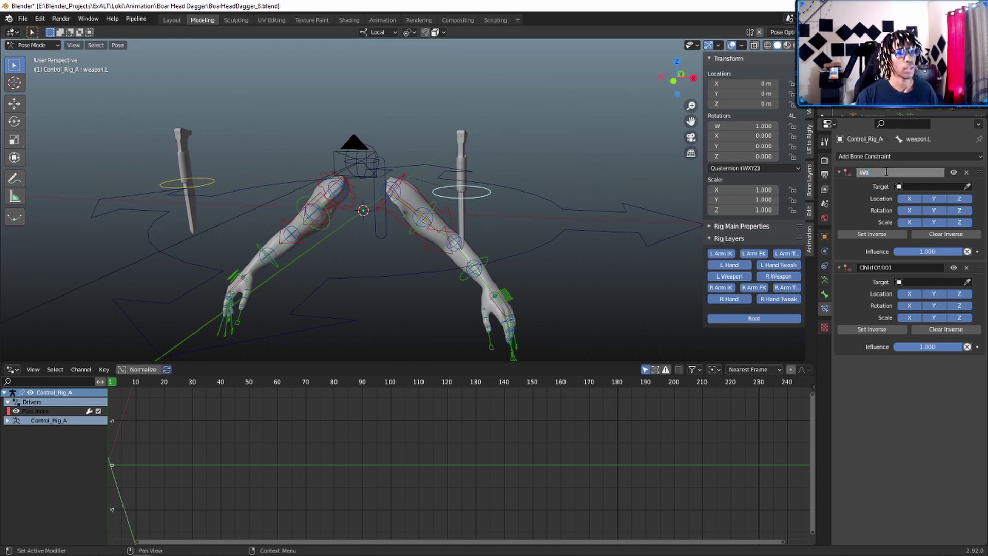
{"action": "type", "text": "apon"}
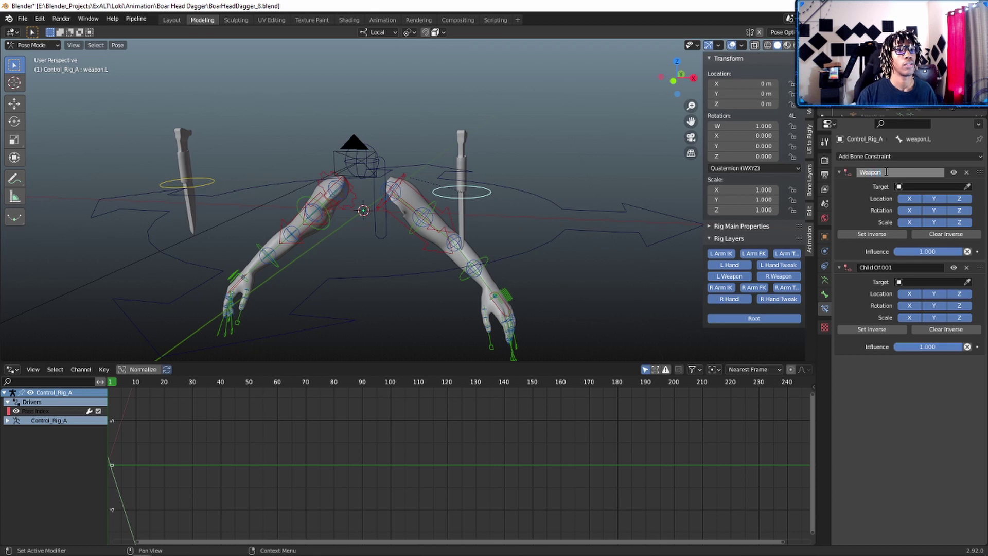
{"action": "type", "text": ".L"}
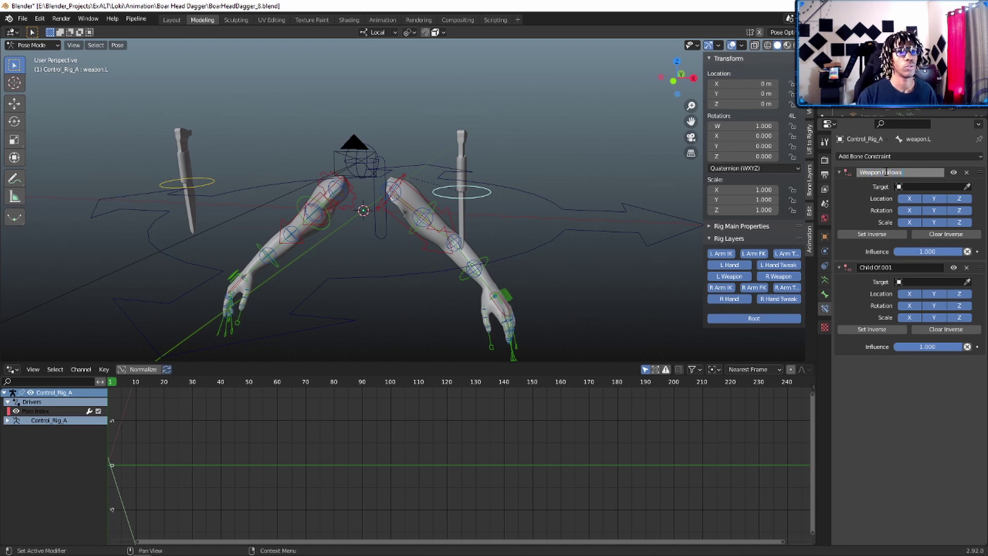
{"action": "type", "text": ".L Hand"}
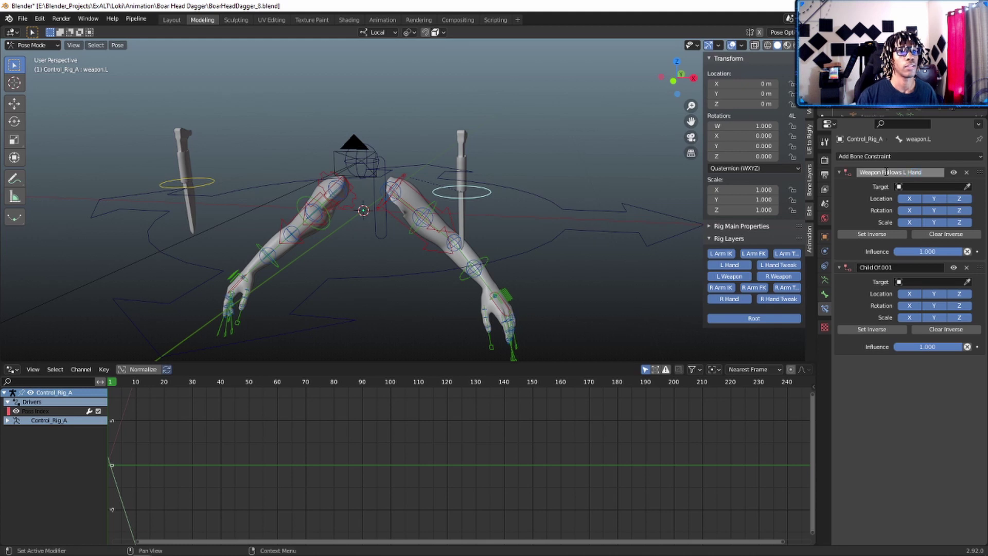
{"action": "key", "text": "Return"}
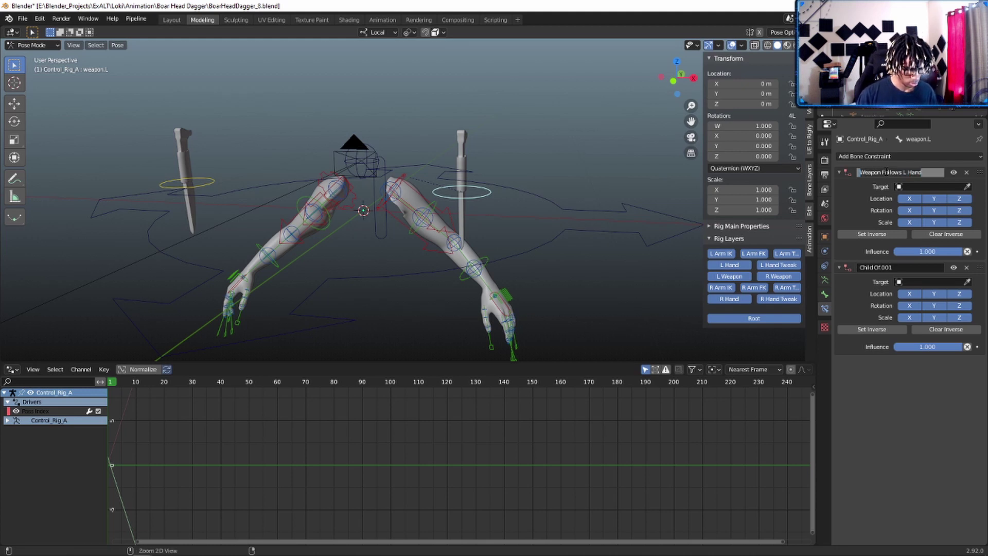
{"action": "type", "text": "Weapon Follows L Hand"}
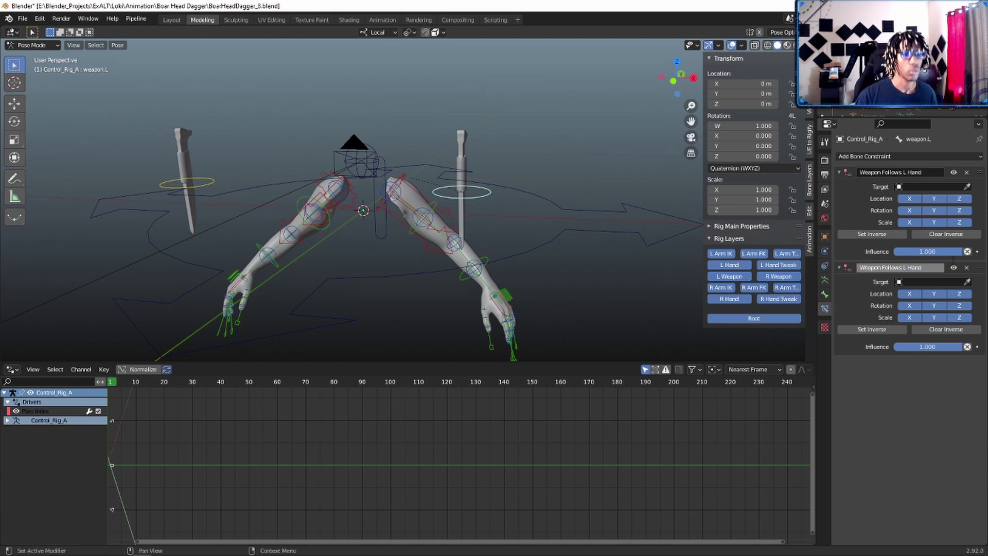
{"action": "type", "text": "R"}
{"action": "key", "text": "Return"}
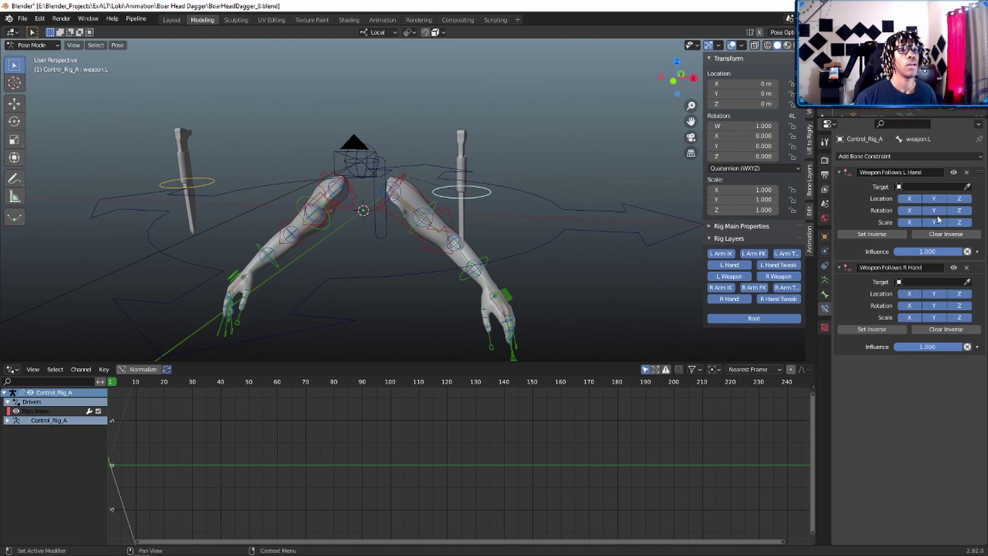
Step: Target Weapon Follows L Hand at Control_Rig_A, bone DEF-hand.L
{"action": "left_click", "coordinate": [899, 189]}
{"action": "left_click", "coordinate": [906, 240]}
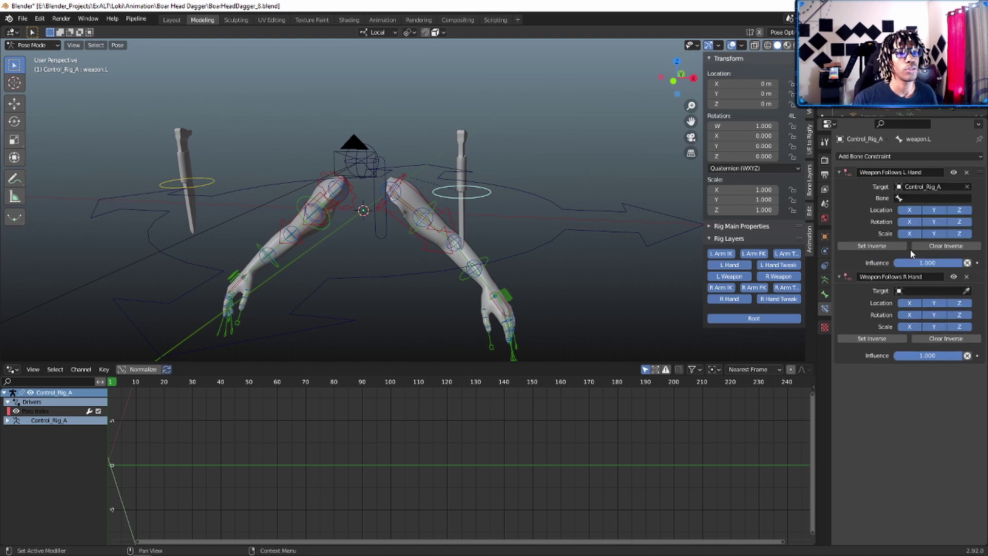
{"action": "left_click", "coordinate": [898, 199]}
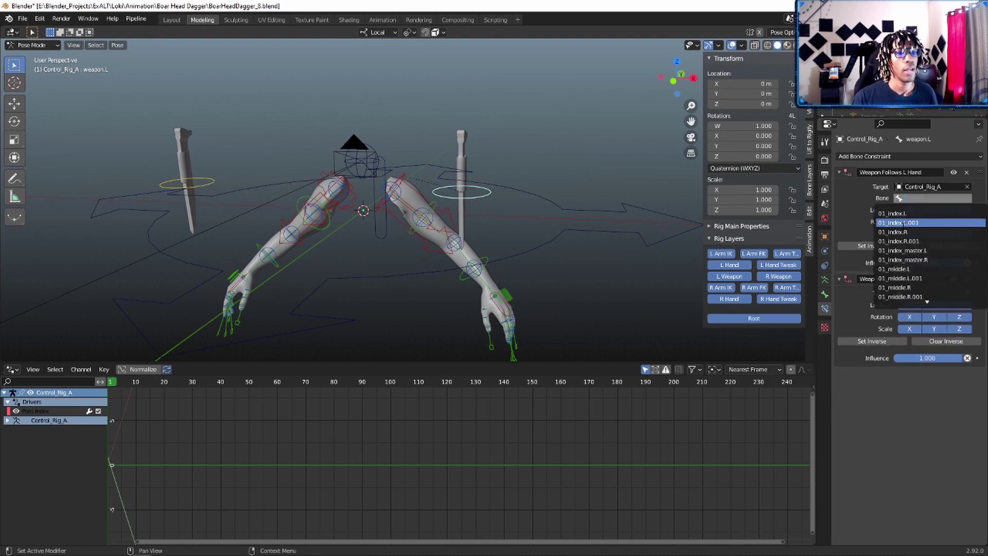
{"action": "type", "text": "hand"}
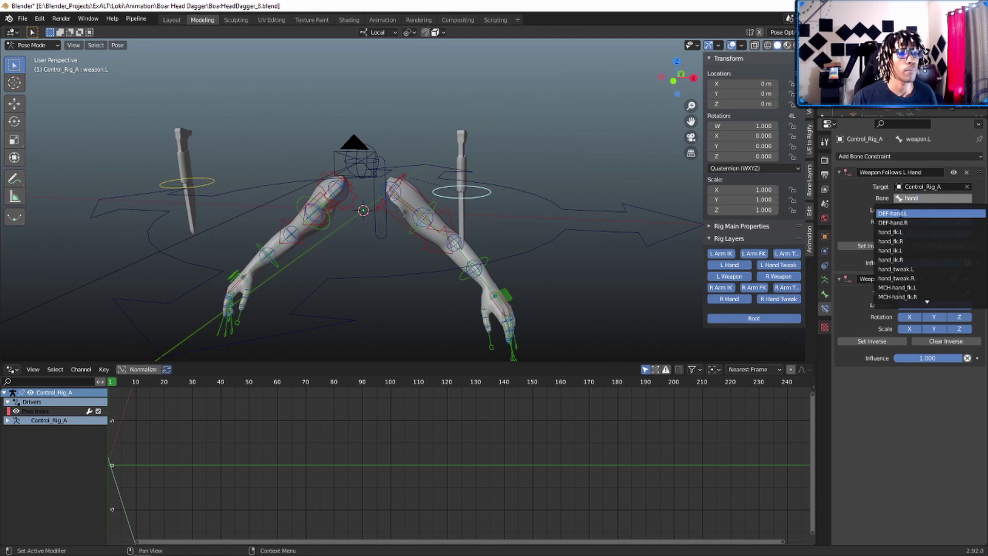
{"action": "key", "text": "Return"}
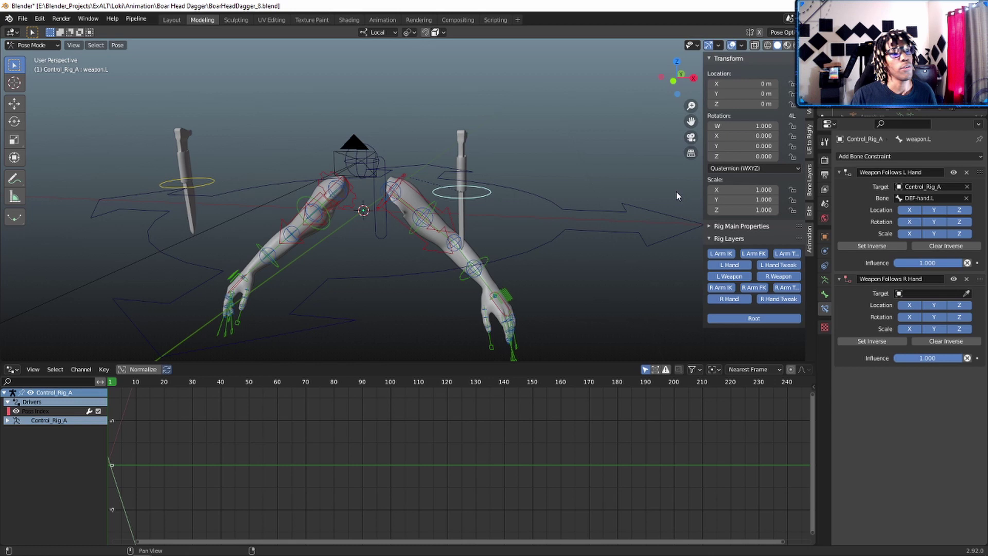
{"action": "middle_click_drag", "start_coordinate": [560, 291], "coordinate": [537, 292]}
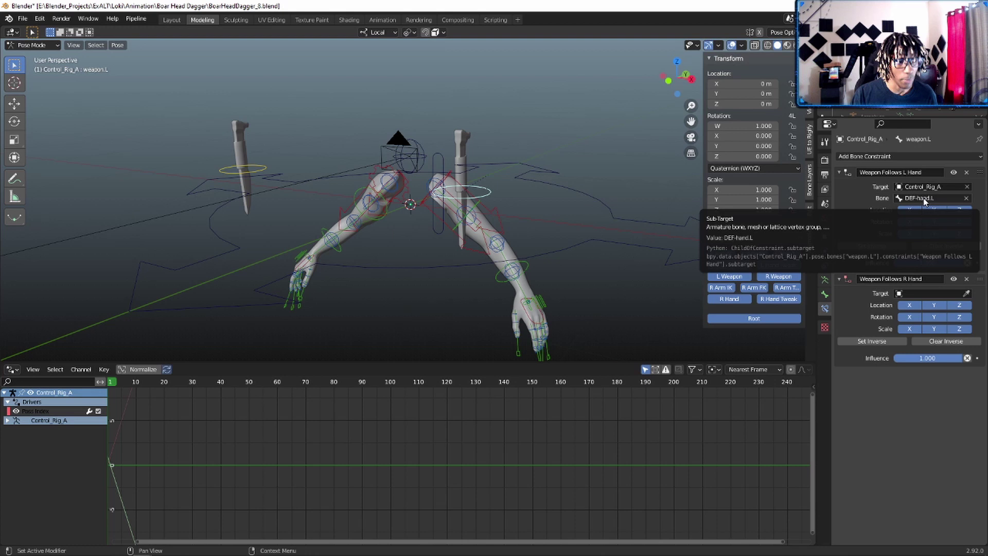
Step: Target Weapon Follows R Hand at Control_Rig_A, bone DEF-hand.R
{"action": "left_click", "coordinate": [899, 294]}
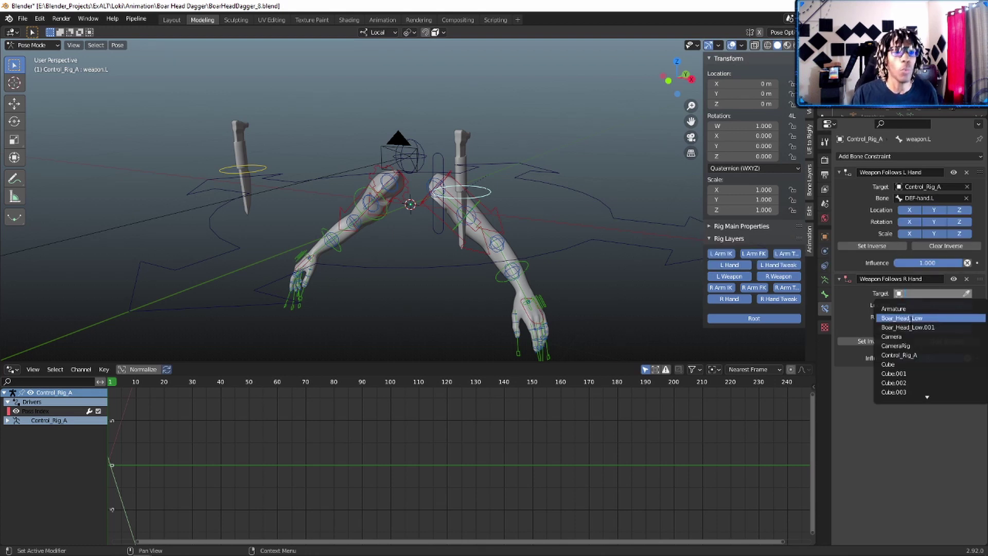
{"action": "left_click", "coordinate": [903, 355]}
{"action": "left_click", "coordinate": [900, 305]}
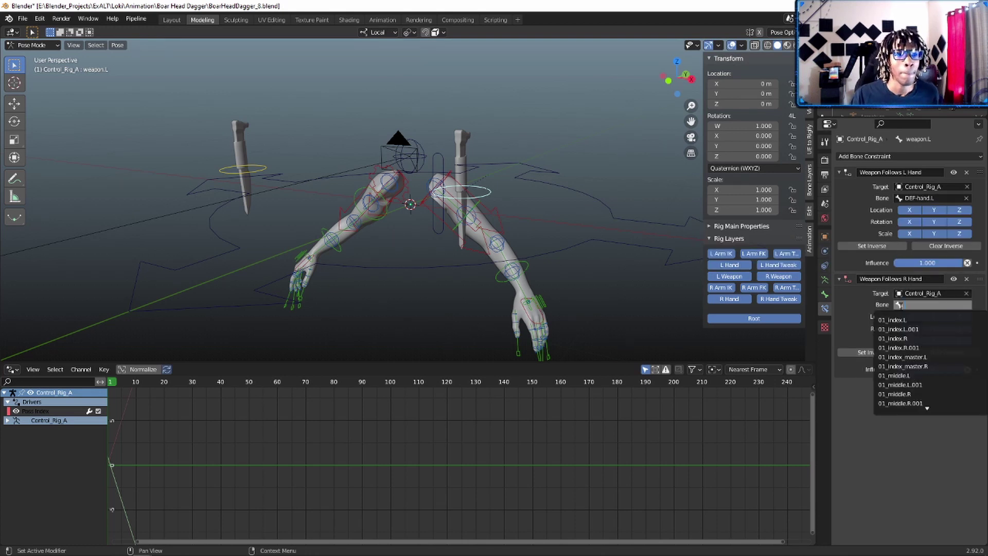
{"action": "type", "text": "han"}
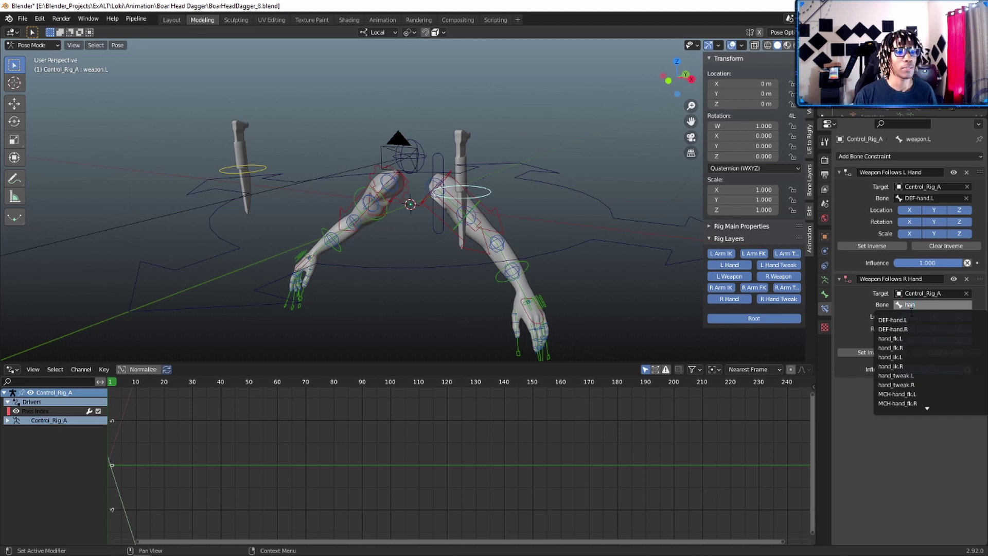
{"action": "left_click", "coordinate": [909, 328]}
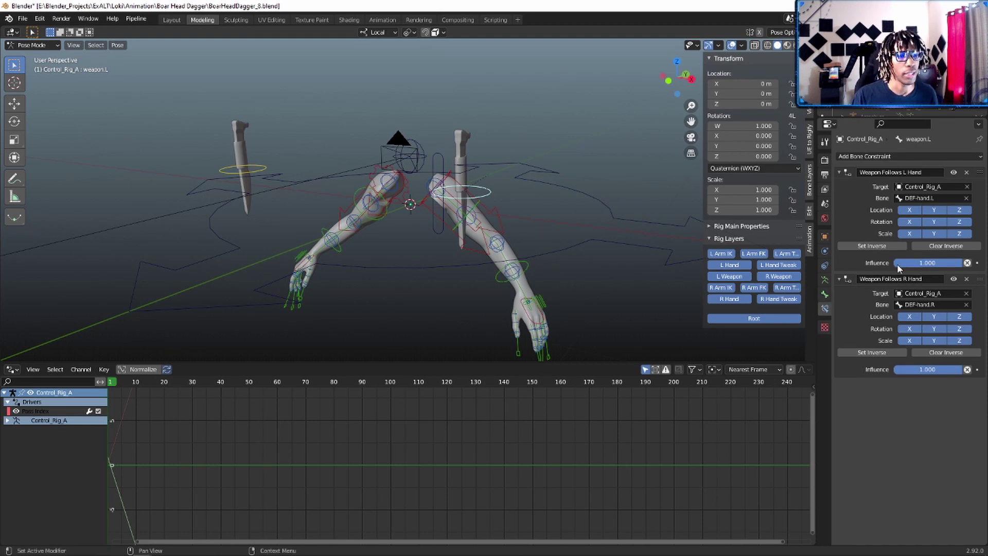
Step: Set Inverse on Weapon Follows L Hand and drop its Influence to 0
{"action": "left_click_drag", "start_coordinate": [935, 263], "coordinate": [961, 262]}
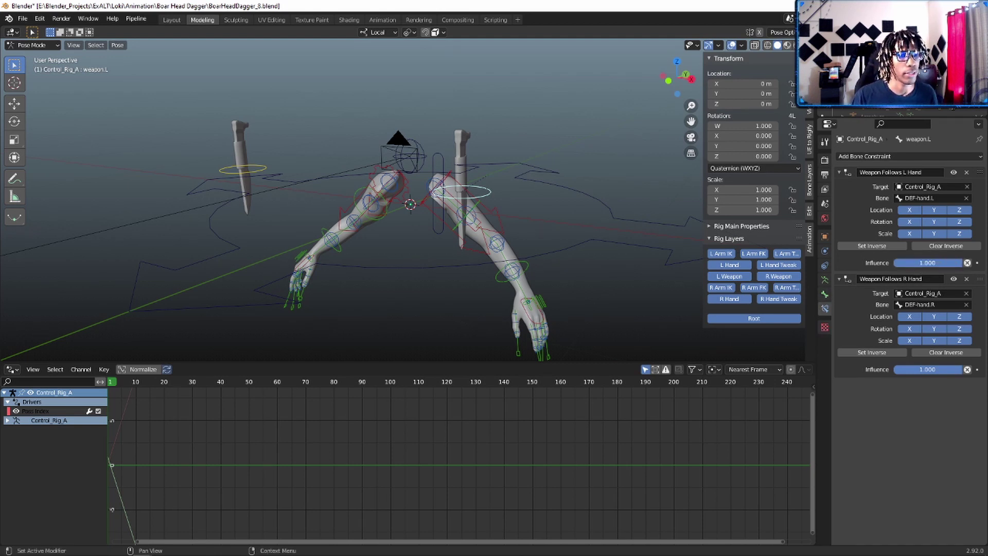
{"action": "left_click", "coordinate": [881, 245]}
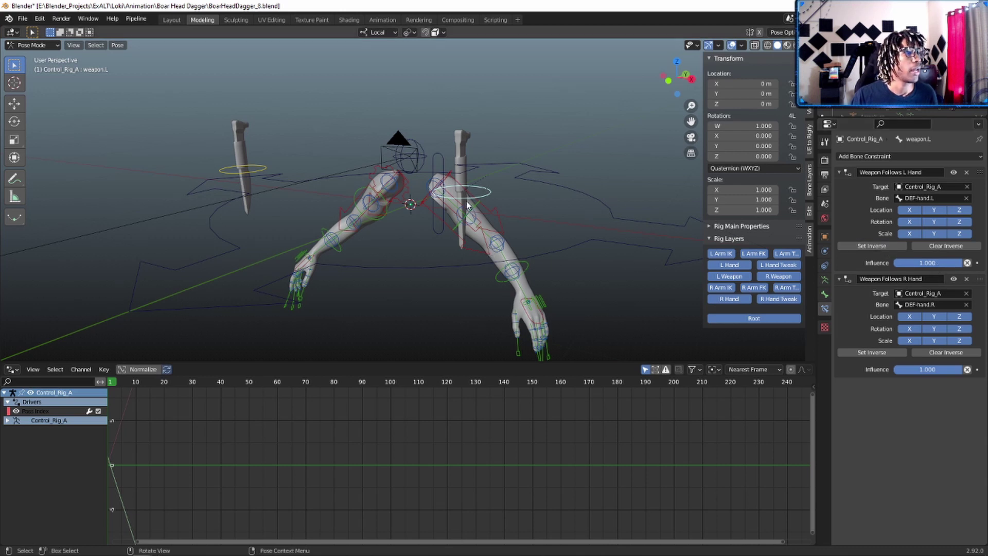
{"action": "key", "text": "r"}
{"action": "key", "text": "Escape"}
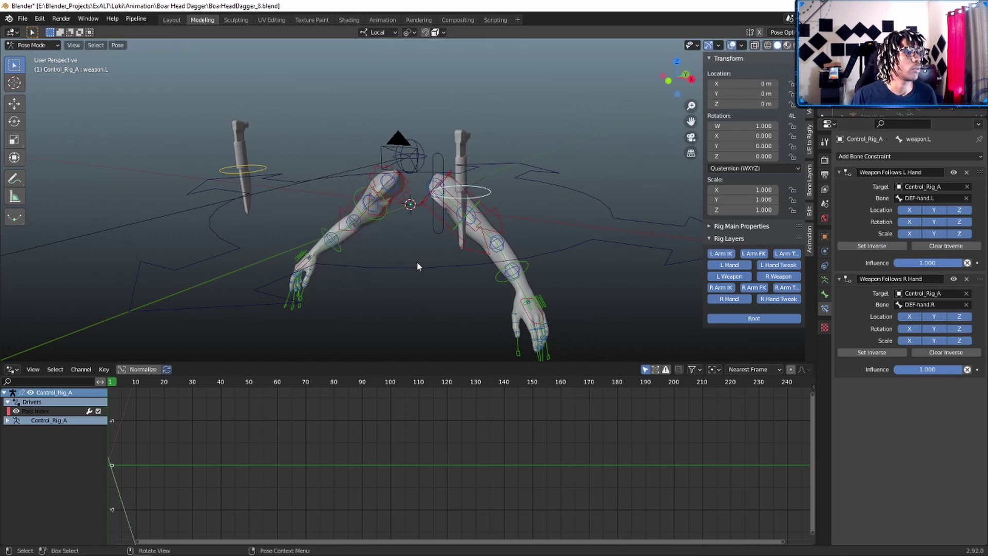
Step: Test the dagger by moving hand_ik.L and hand_ik.R and cancelling, then show weapon.L's Bone properties
{"action": "left_click", "coordinate": [529, 316]}
{"action": "key", "text": "g"}
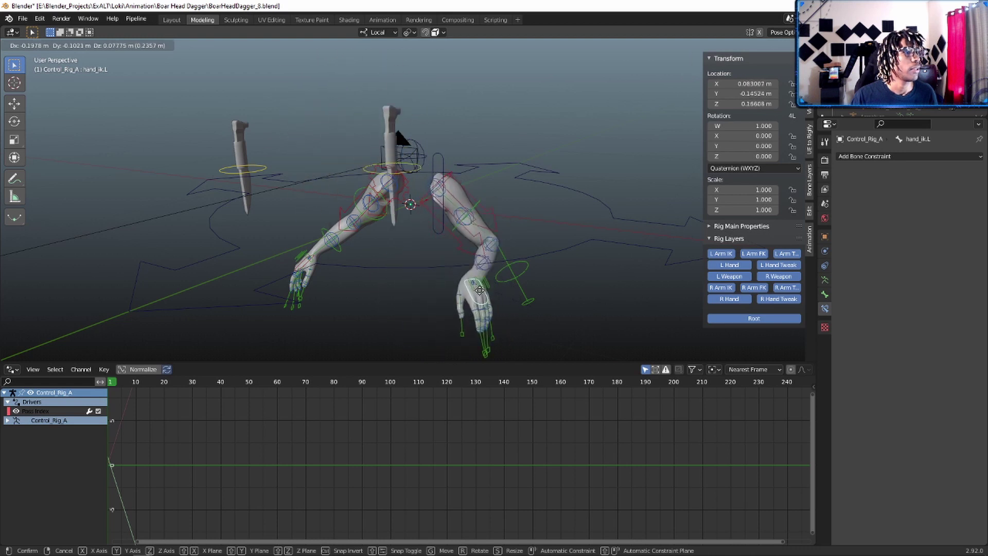
{"action": "key", "text": "Escape"}
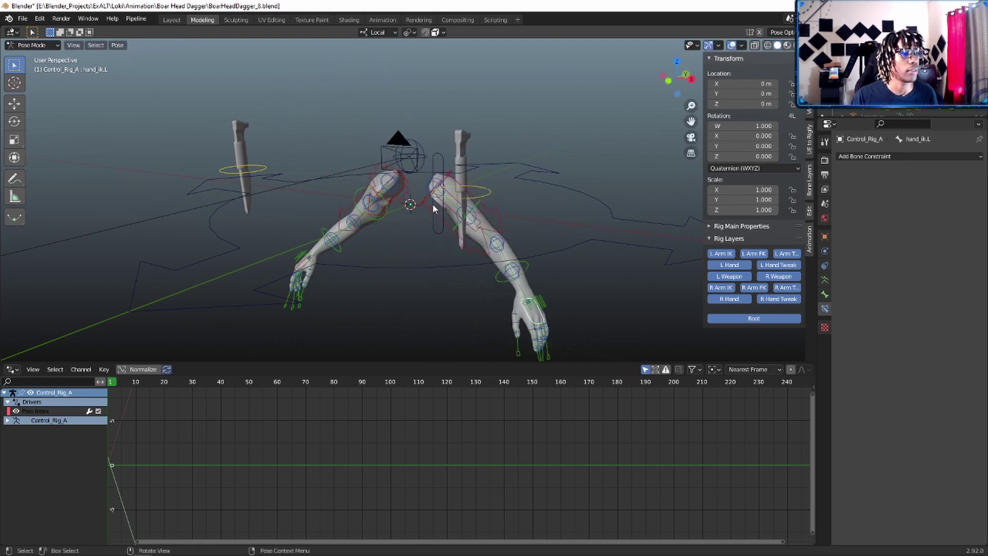
{"action": "left_click", "coordinate": [449, 198]}
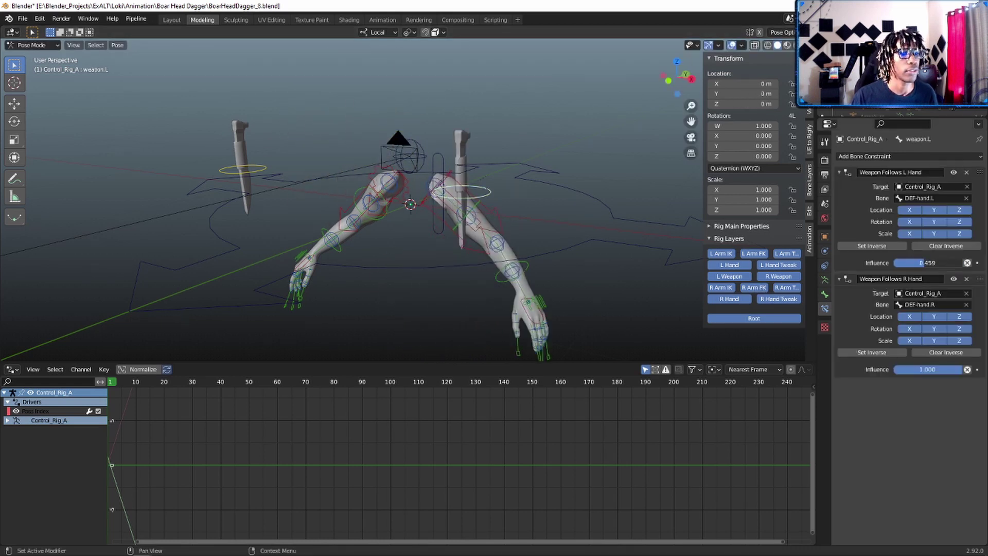
{"action": "left_click", "coordinate": [309, 264]}
{"action": "key", "text": "g"}
{"action": "key", "text": "Escape"}
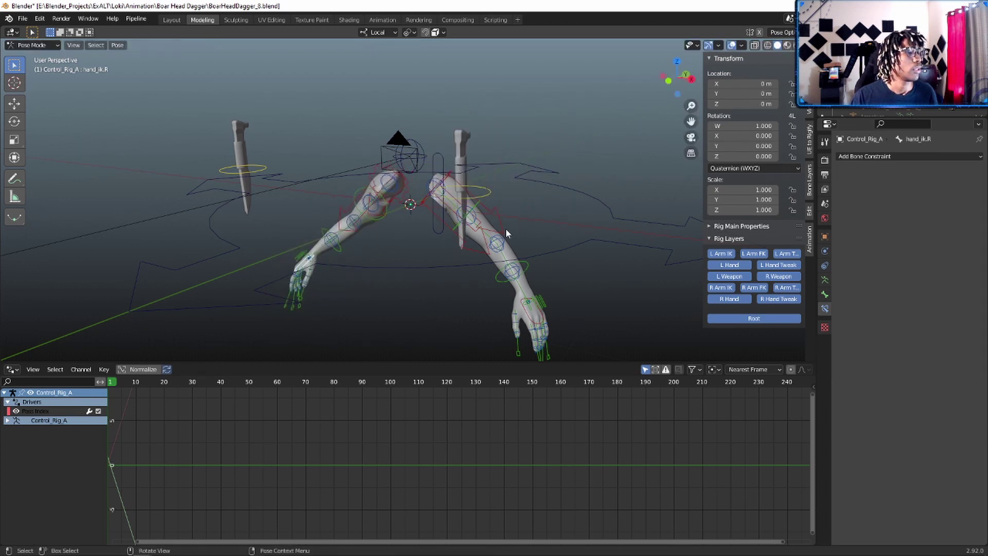
{"action": "left_click", "coordinate": [530, 319]}
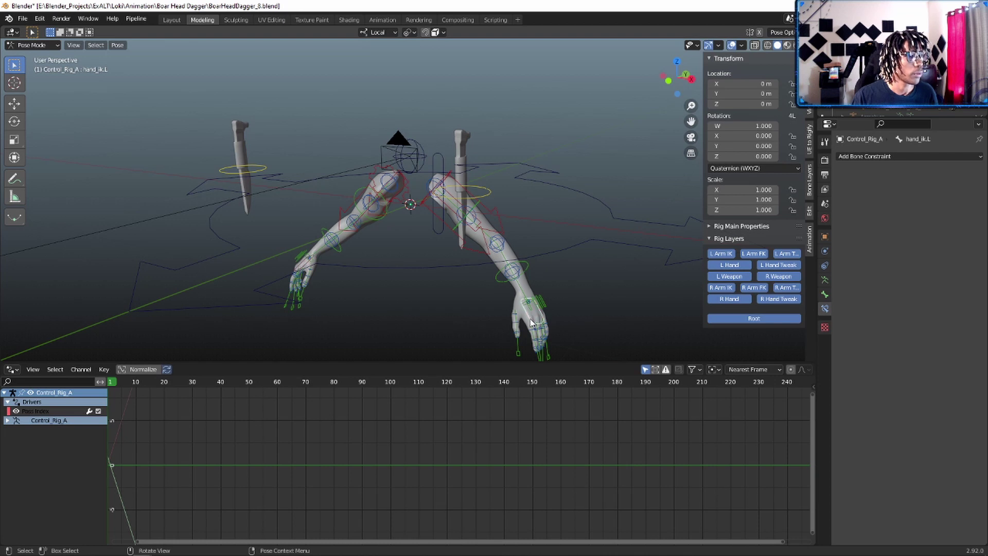
{"action": "left_click", "coordinate": [486, 193]}
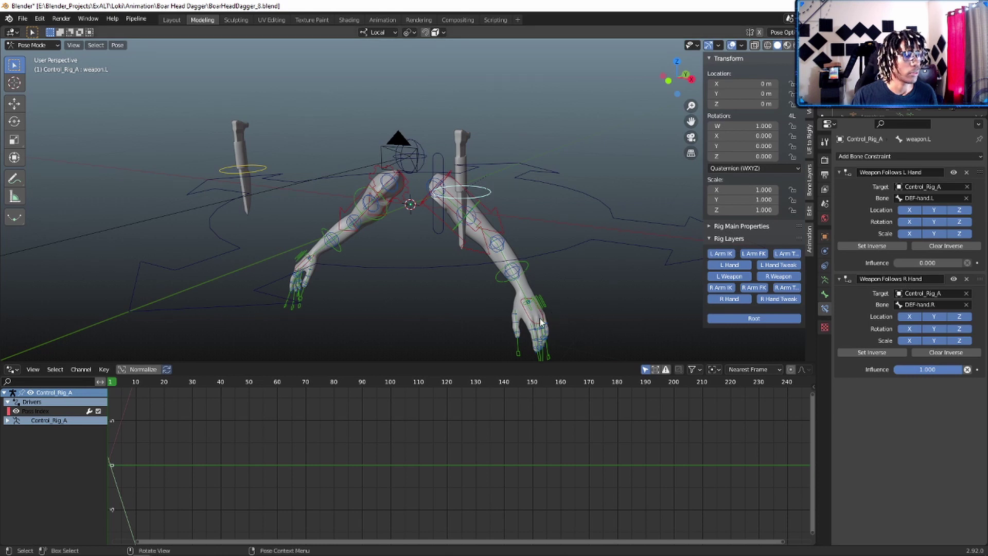
{"action": "left_click_drag", "start_coordinate": [532, 320], "coordinate": [425, 301]}
{"action": "key", "text": "Escape"}
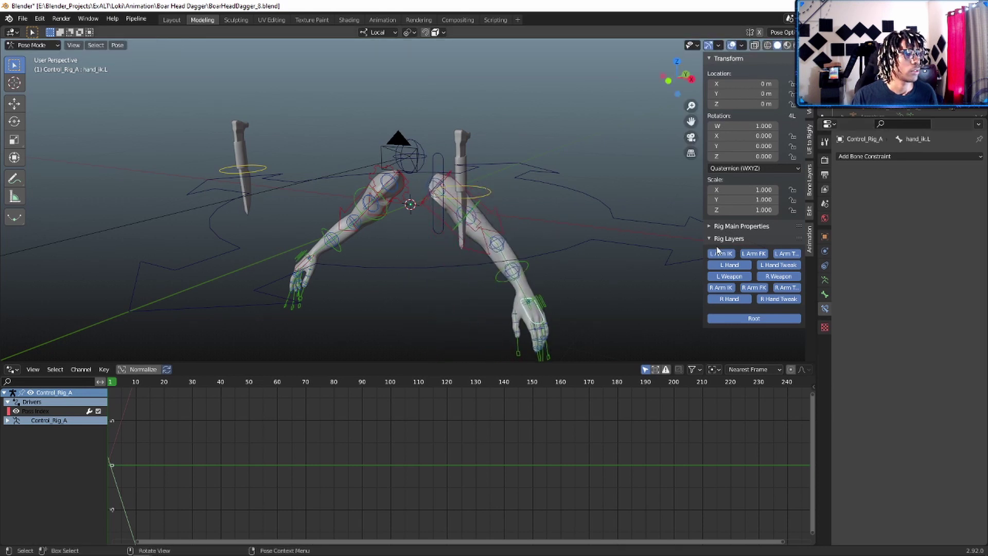
{"action": "left_click", "coordinate": [463, 200]}
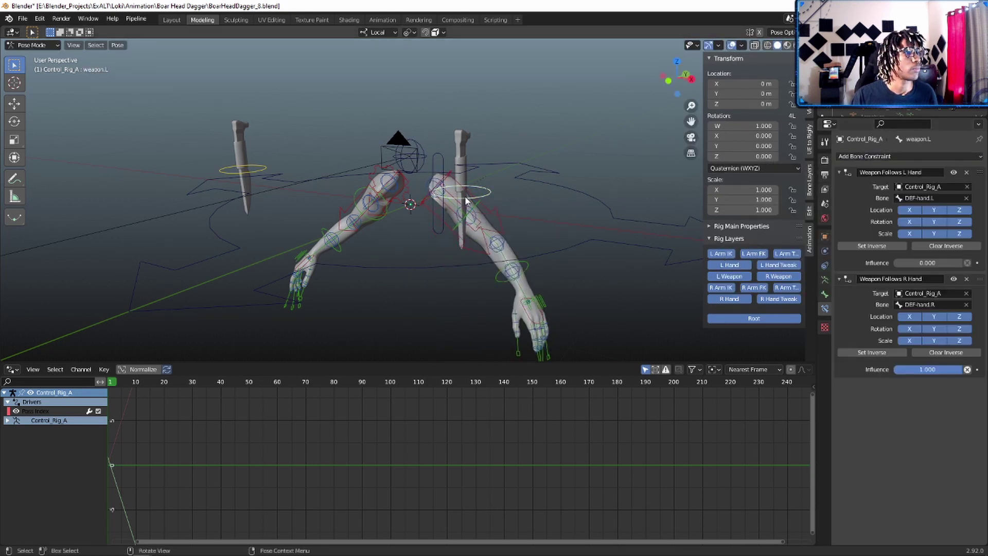
{"action": "left_click", "coordinate": [825, 295]}
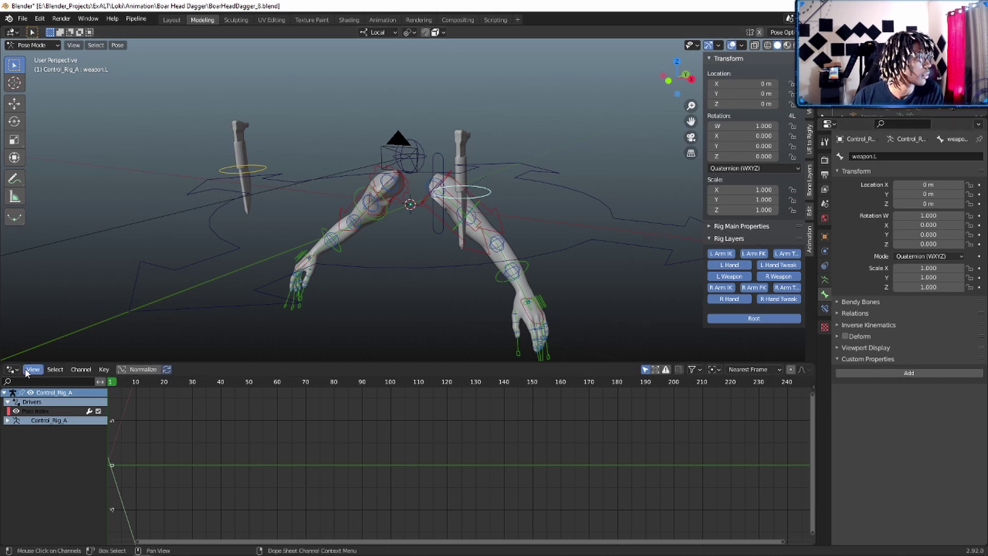
Step: Switch the bottom area to the Drivers editor
{"action": "left_click", "coordinate": [11, 369]}
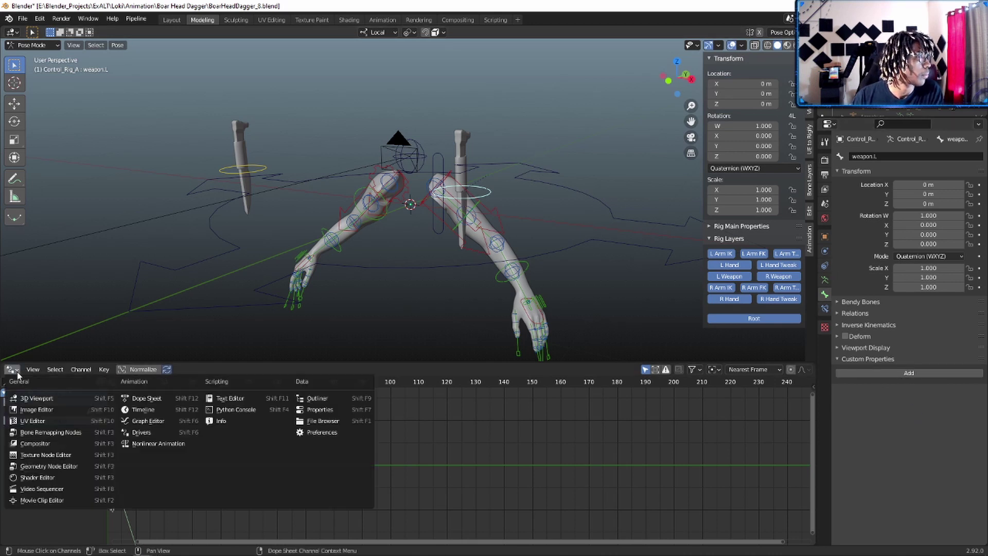
{"action": "left_click", "coordinate": [142, 420]}
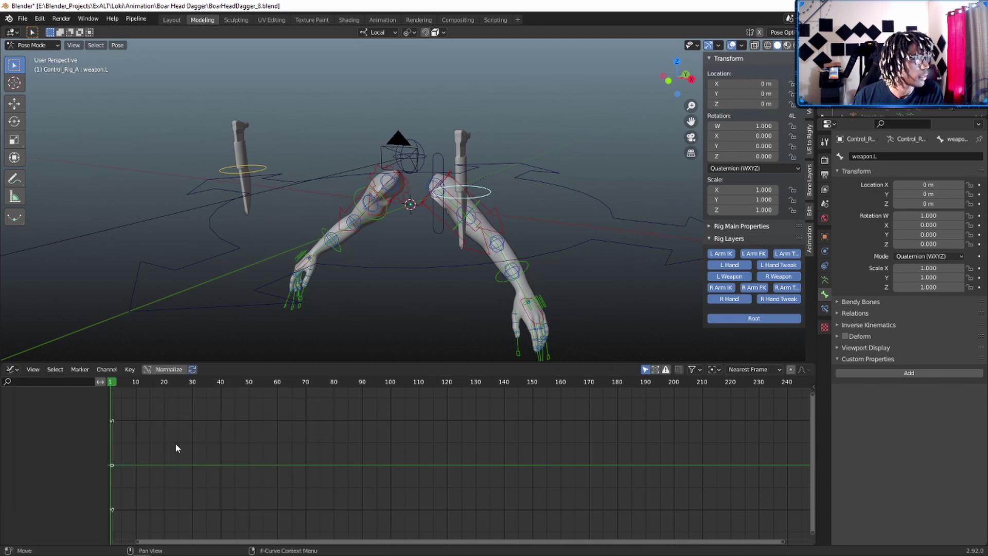
{"action": "left_click", "coordinate": [11, 369]}
{"action": "left_click", "coordinate": [156, 431]}
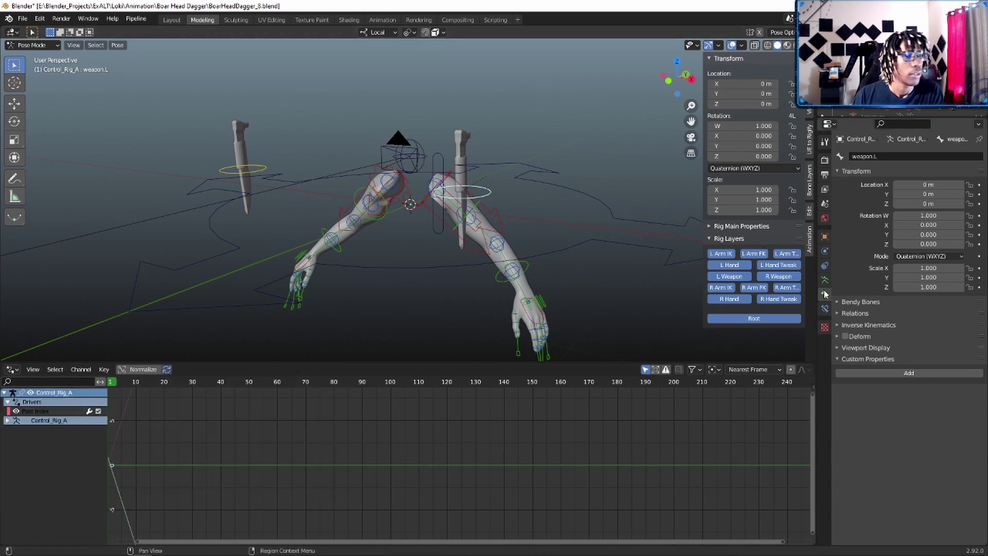
Step: Add a custom property named 'Weapon Space L' with value 1 and default 1
{"action": "left_click", "coordinate": [908, 374]}
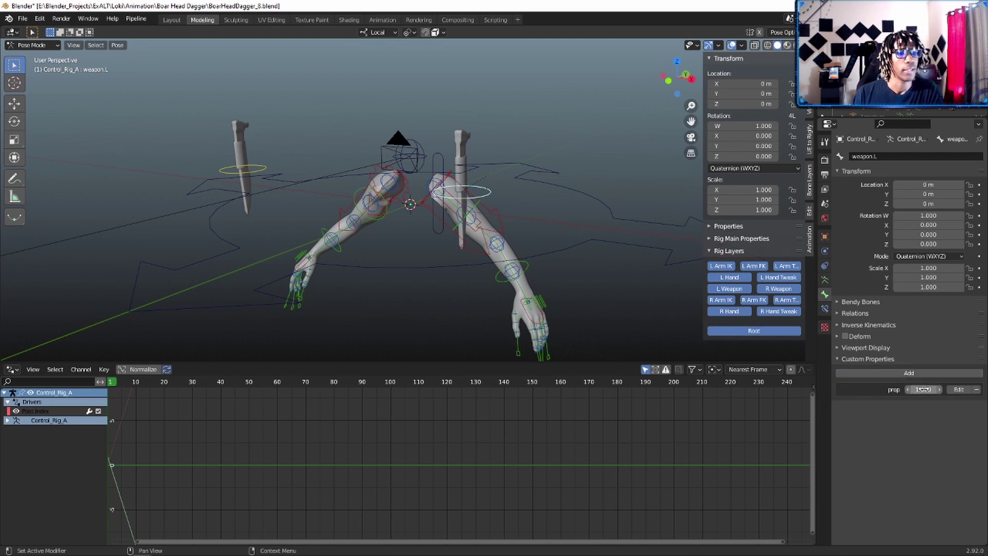
{"action": "left_click", "coordinate": [958, 389]}
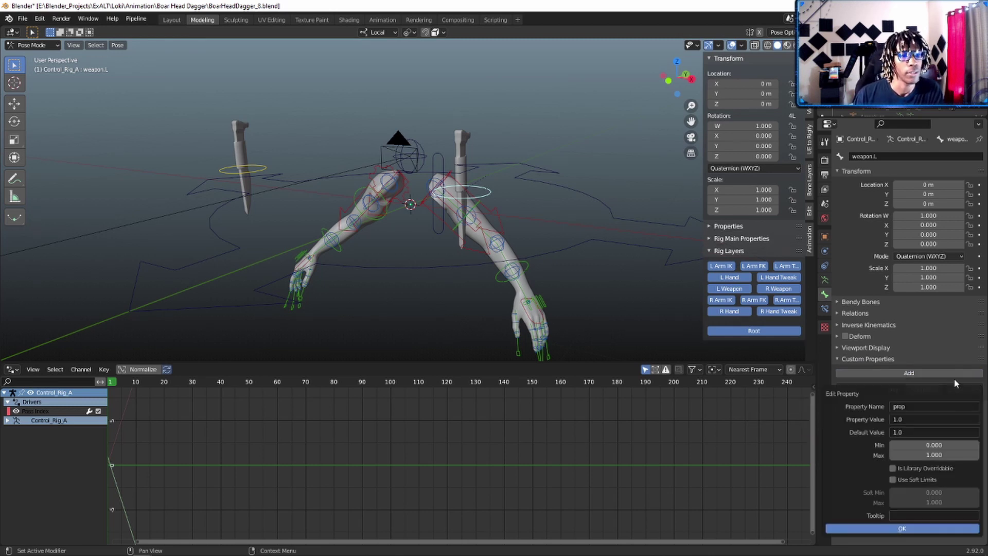
{"action": "left_click", "coordinate": [914, 407]}
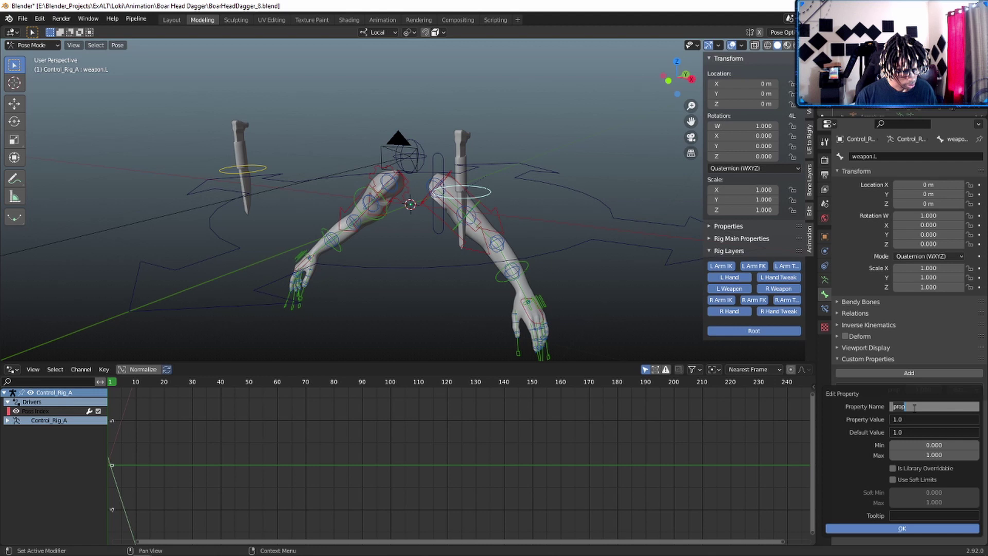
{"action": "type", "text": "QW"}
{"action": "type", "text": "ap"}
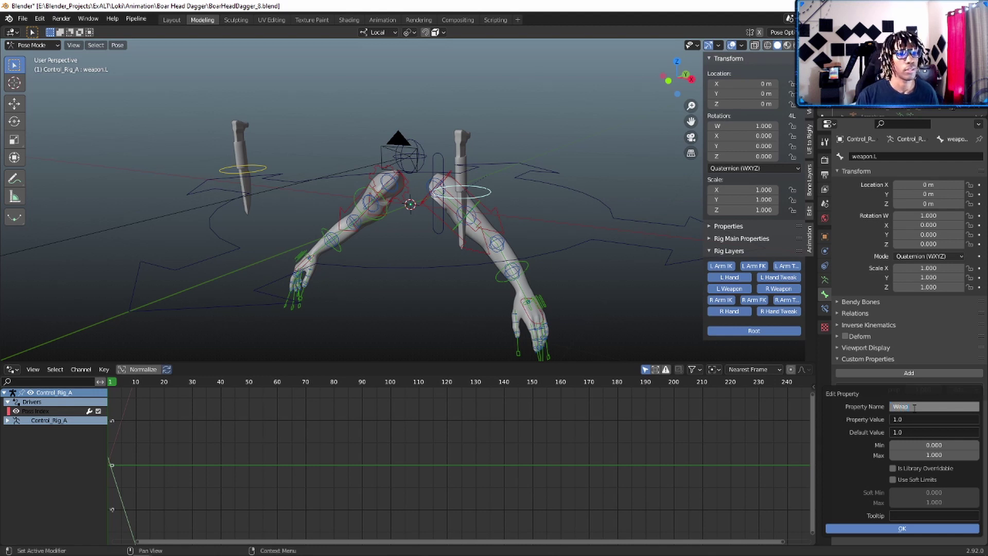
{"action": "type", "text": "on Spa"}
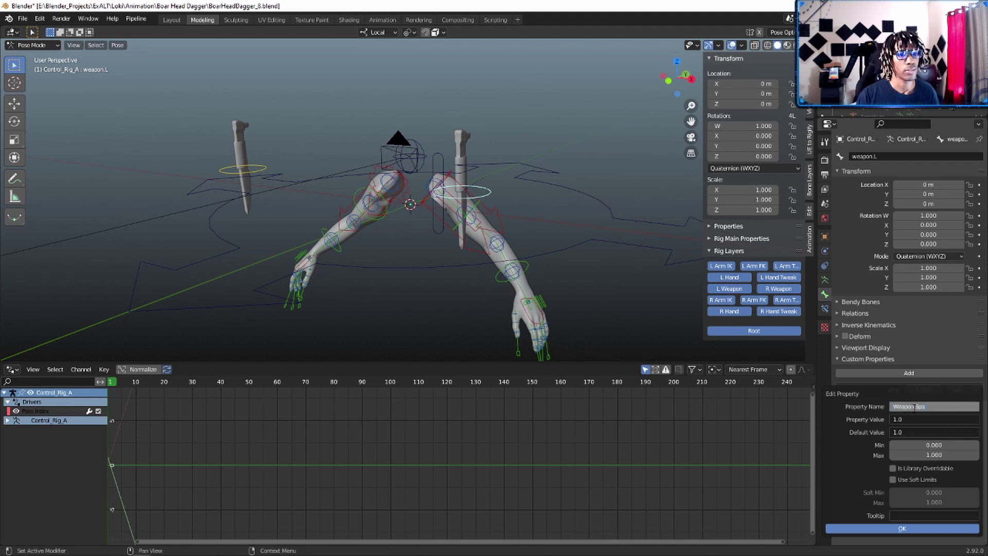
{"action": "type", "text": "ce L"}
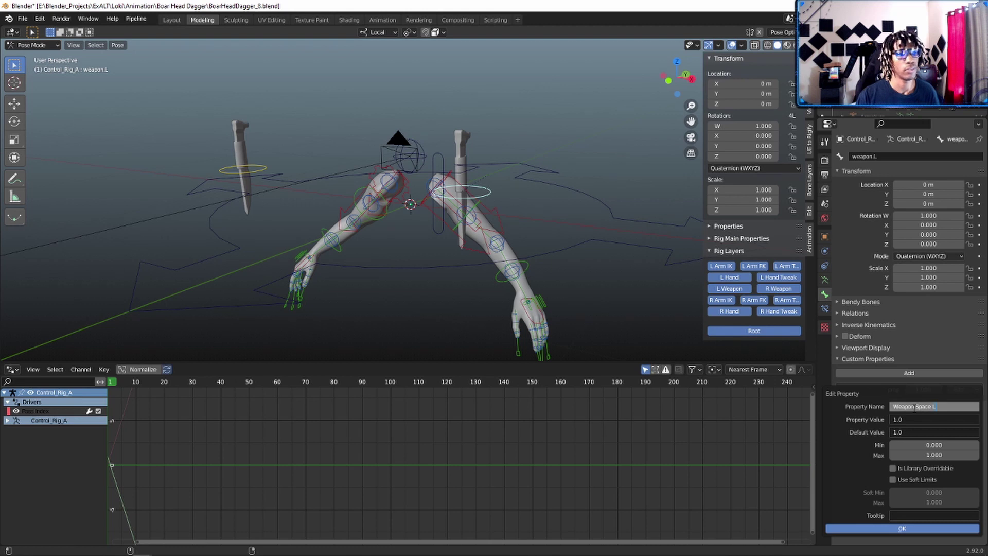
{"action": "key", "text": "Return"}
{"action": "left_click", "coordinate": [913, 418]}
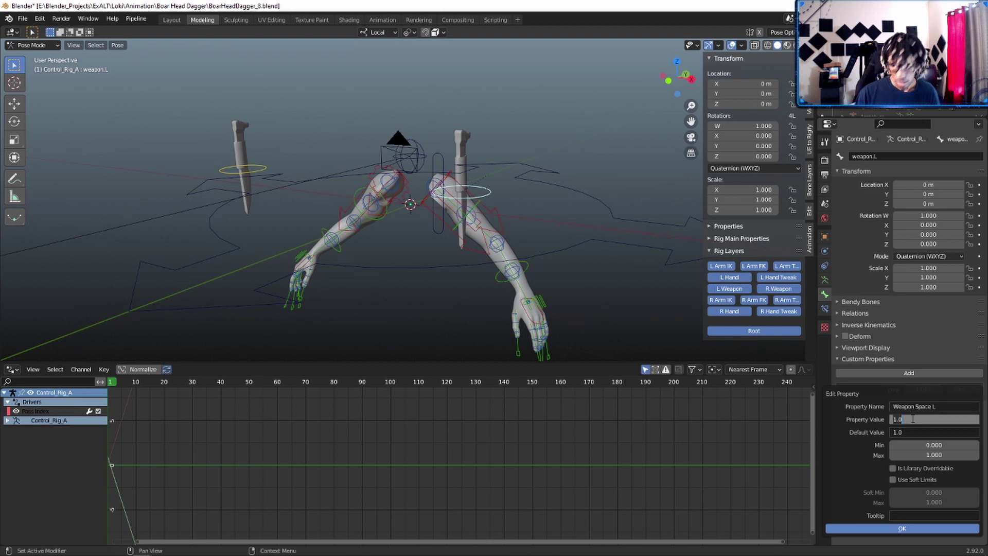
{"action": "type", "text": "1"}
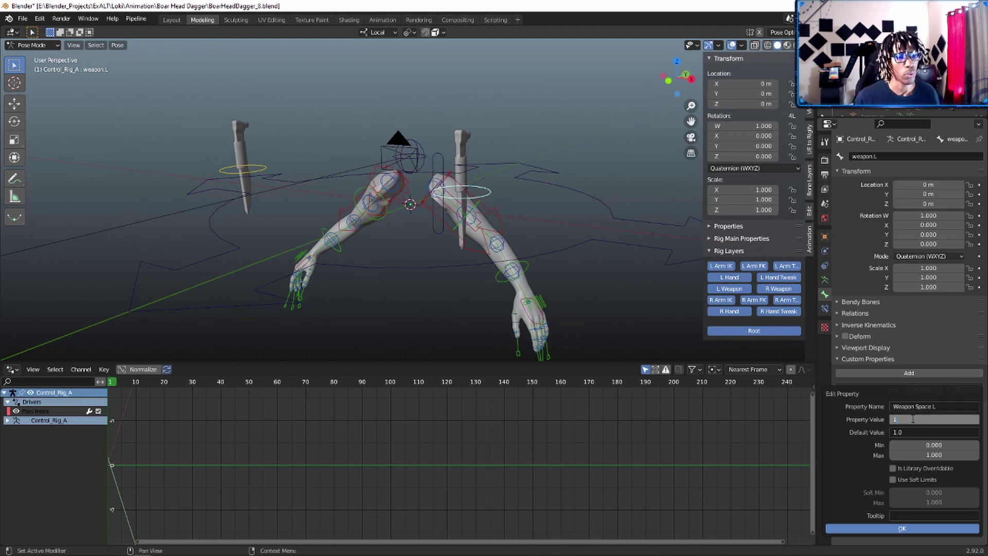
{"action": "key", "text": "Return"}
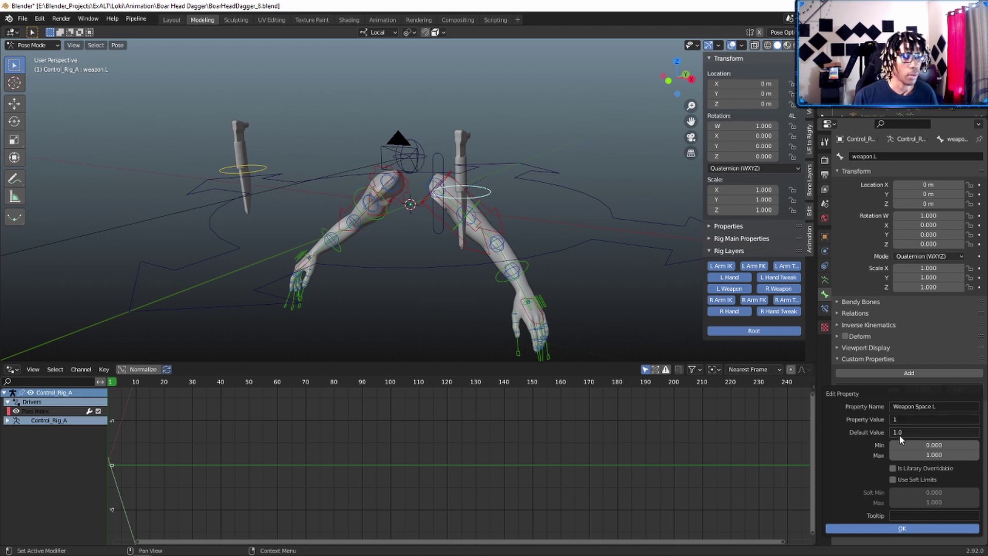
{"action": "left_click", "coordinate": [900, 433]}
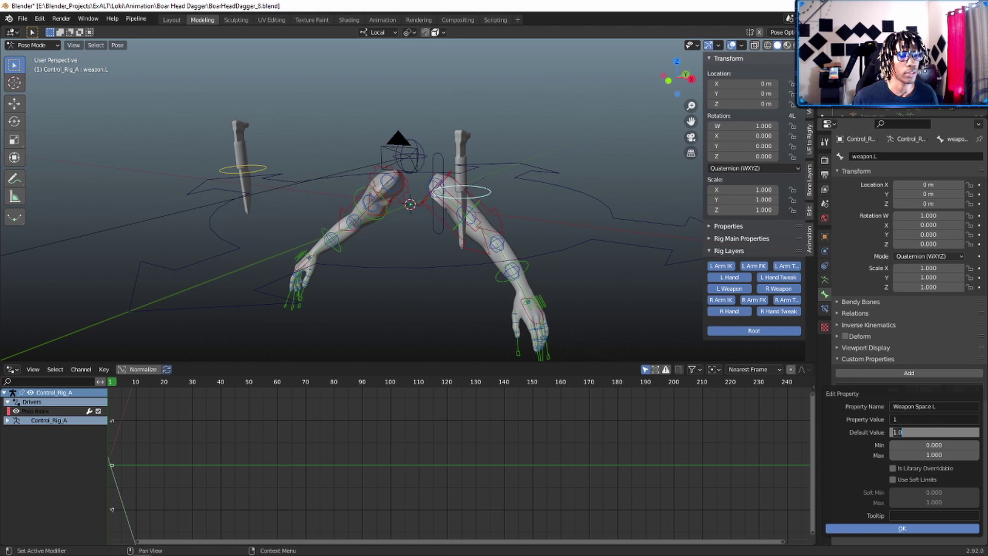
{"action": "type", "text": "1"}
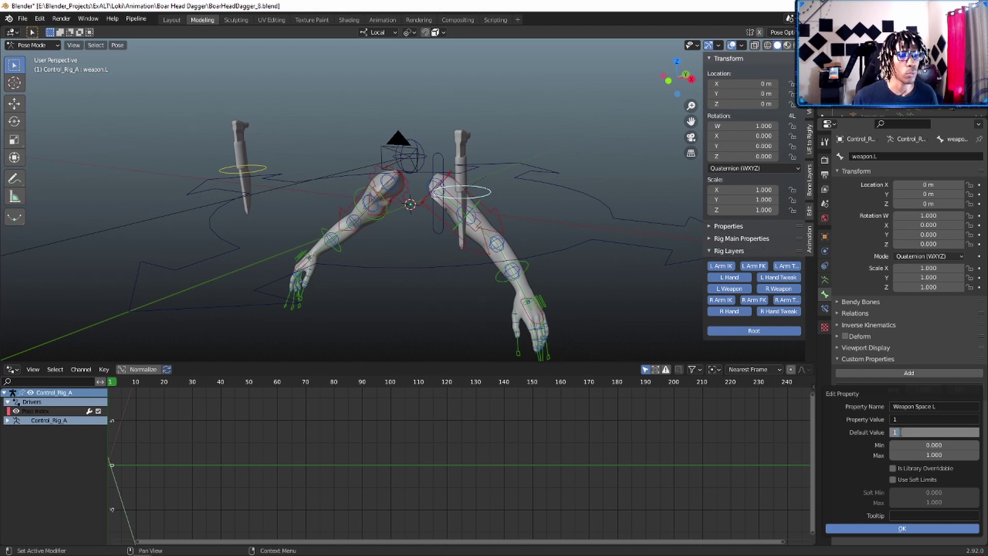
{"action": "key", "text": "Return"}
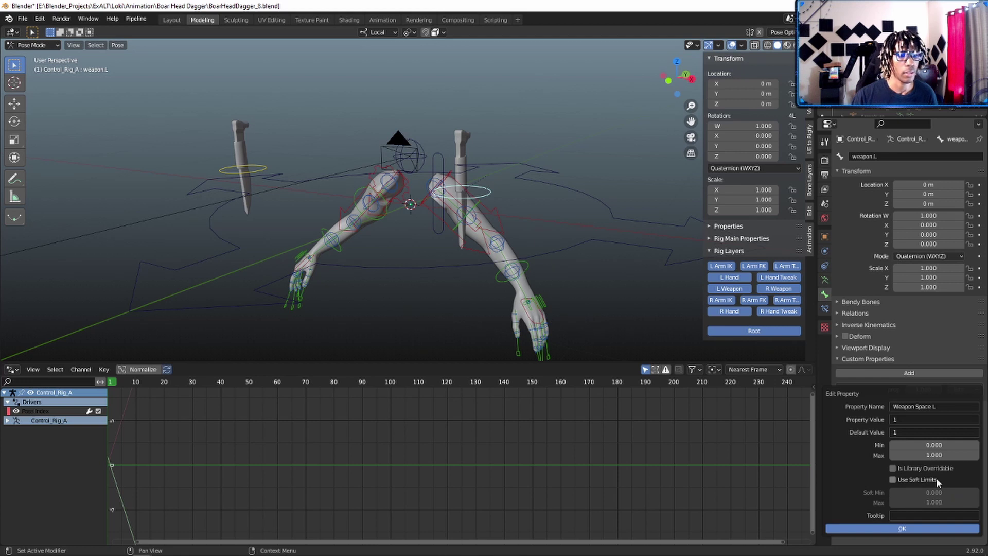
Step: Set the property's range to min 0 and max 2
{"action": "left_click", "coordinate": [933, 446]}
{"action": "type", "text": "0.0"}
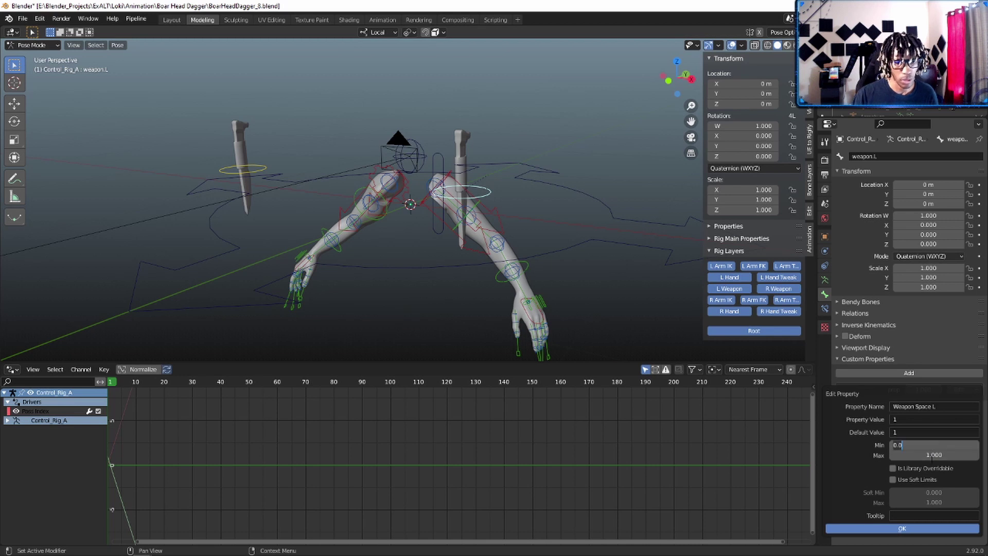
{"action": "double_click", "coordinate": [936, 455]}
{"action": "type", "text": "1.0"}
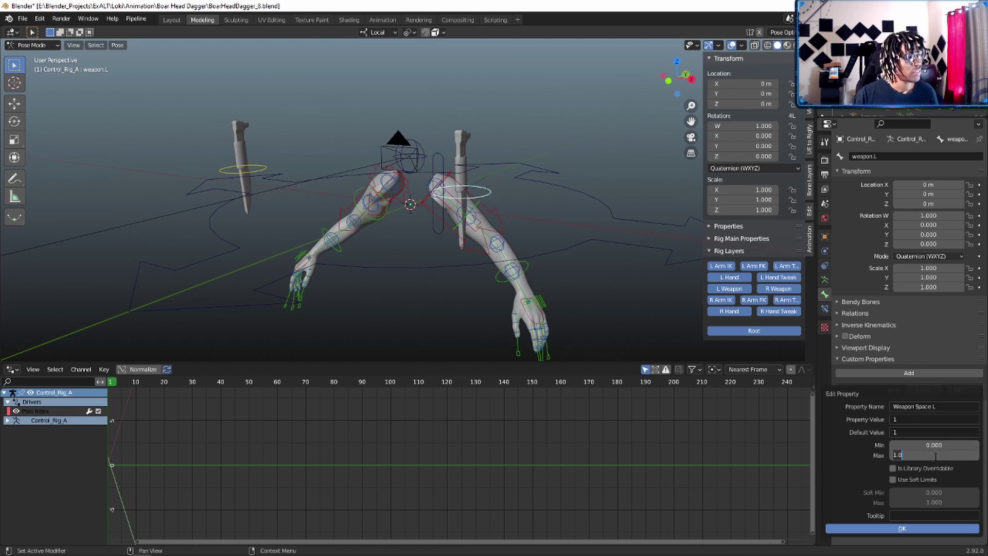
{"action": "key", "text": "ctrl+a"}
{"action": "type", "text": "2"}
{"action": "key", "text": "Return"}
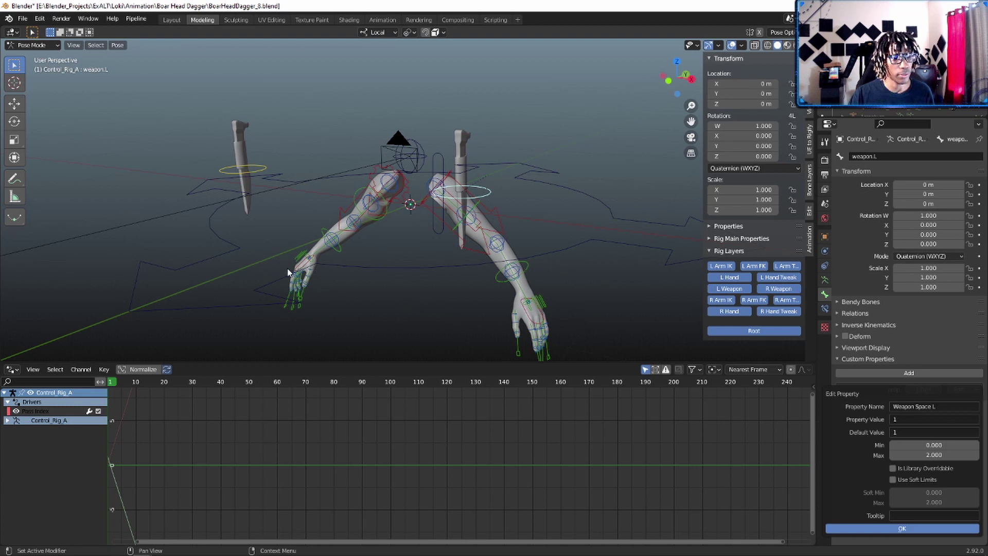
Step: Make it library overridable, add the tooltip 'Switches Parent Space', and apply
{"action": "left_click", "coordinate": [892, 467]}
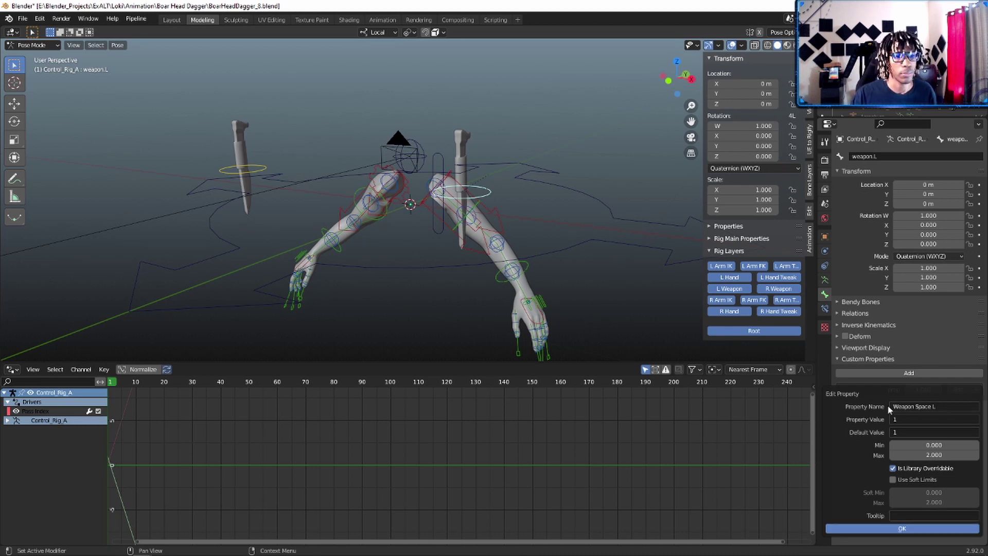
{"action": "left_click", "coordinate": [909, 515]}
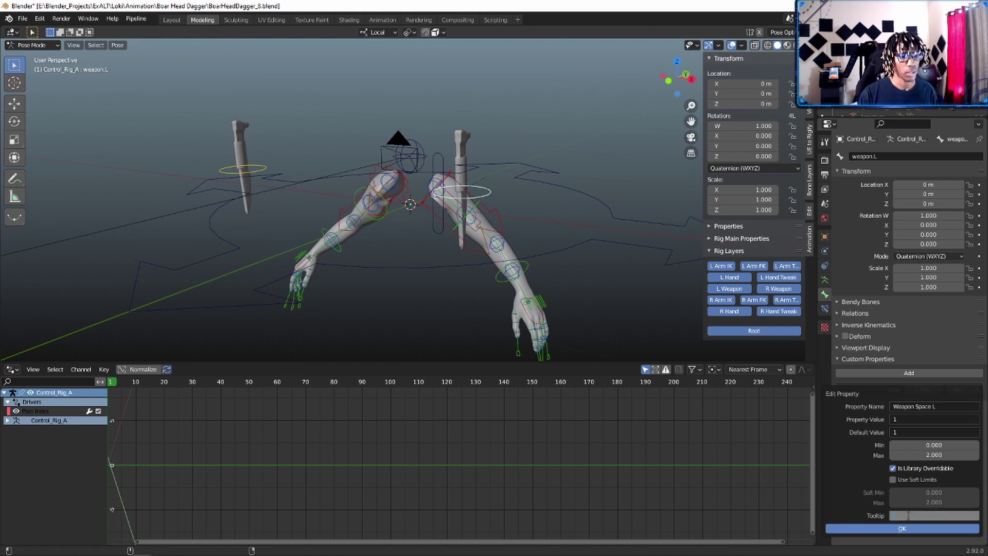
{"action": "type", "text": "Sw"}
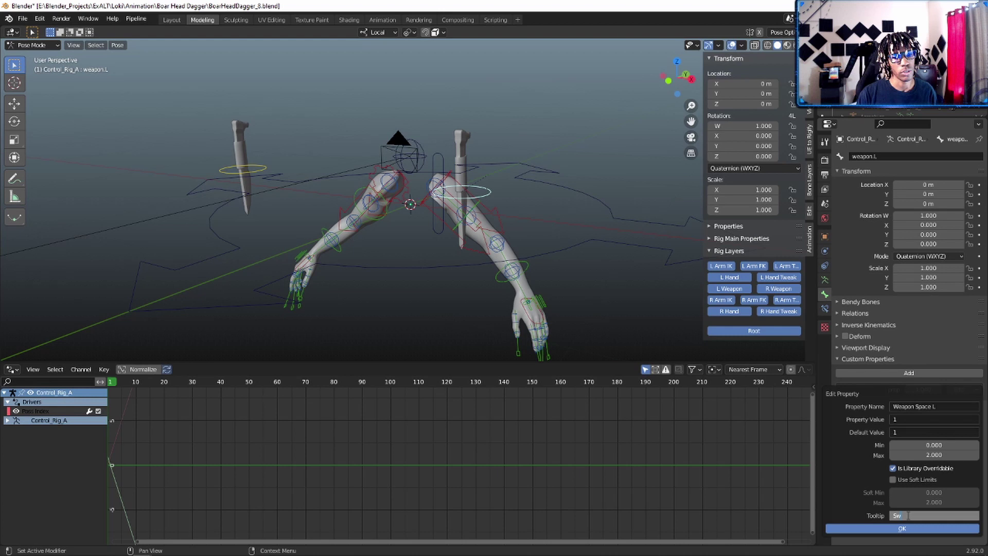
{"action": "type", "text": "itches Par"}
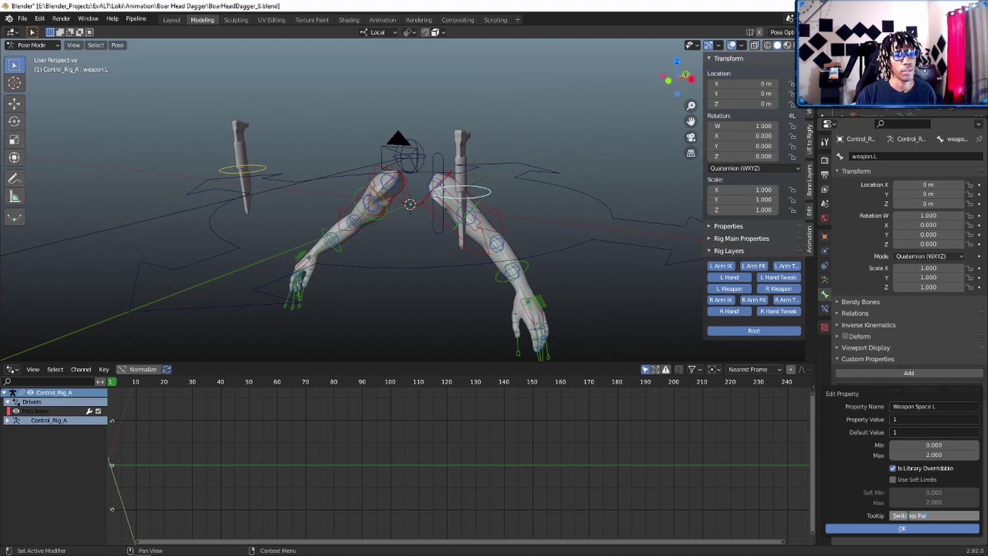
{"action": "type", "text": "ent Space"}
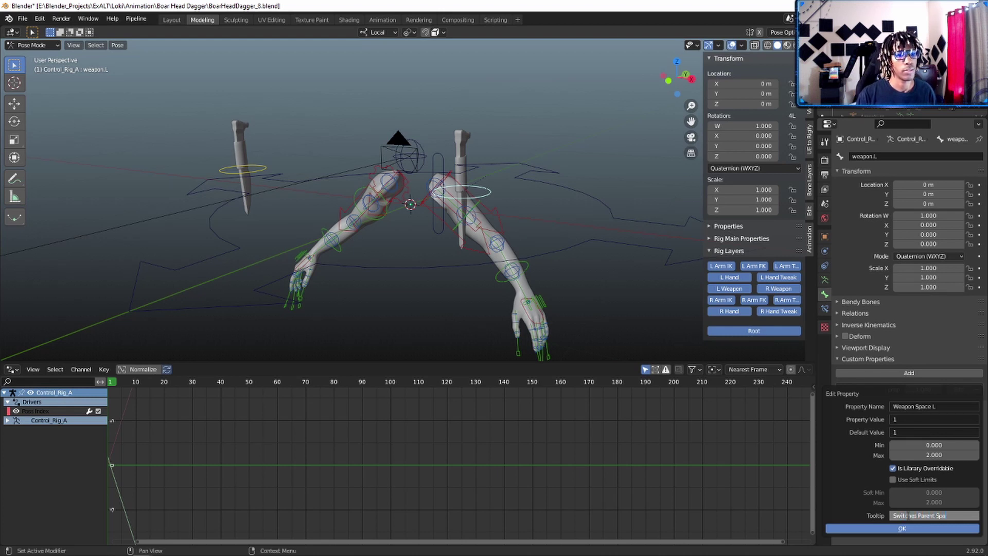
{"action": "left_click", "coordinate": [906, 529]}
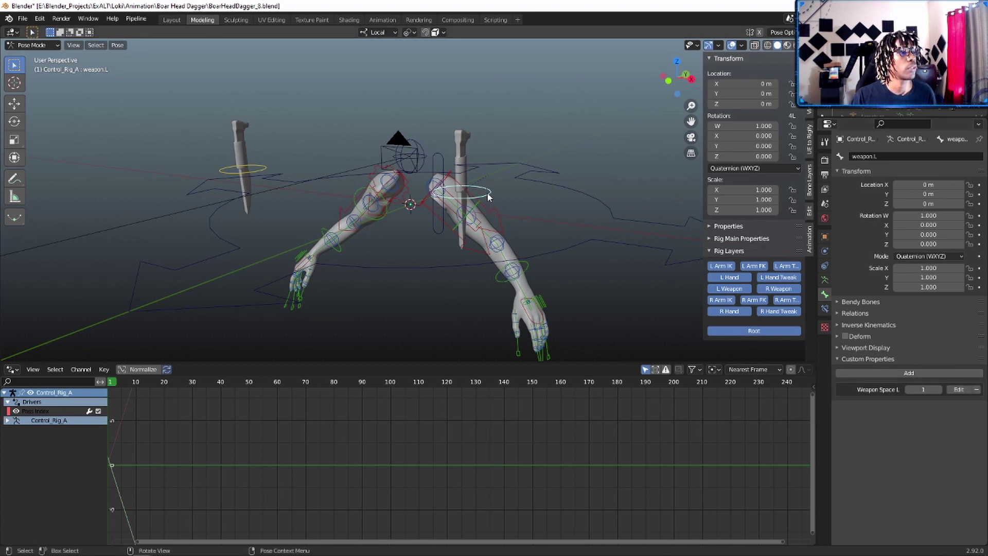
Step: Drive Weapon Follows L Hand's Influence with Weapon Space L, testing values 0 and 1
{"action": "left_click", "coordinate": [710, 226]}
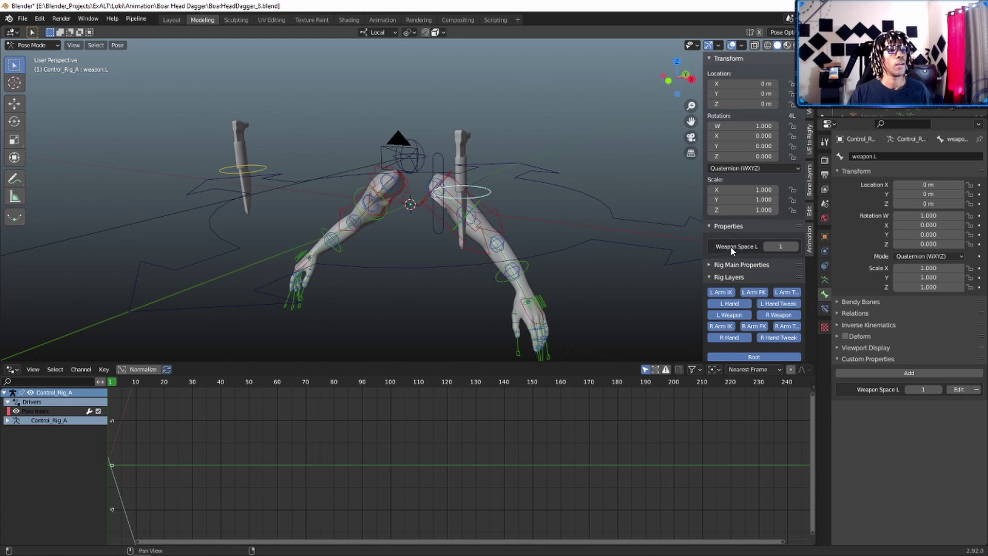
{"action": "right_click", "coordinate": [781, 248]}
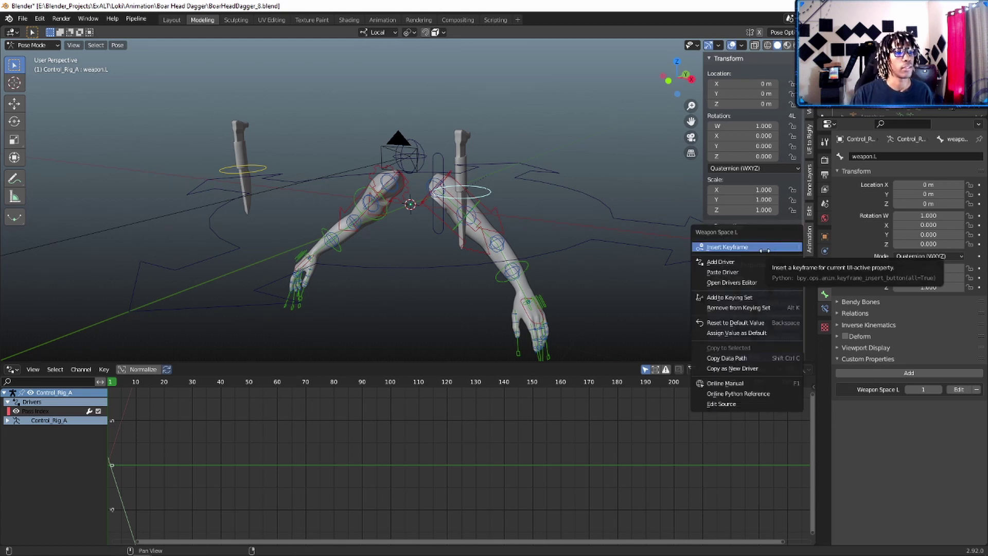
{"action": "left_click", "coordinate": [749, 368]}
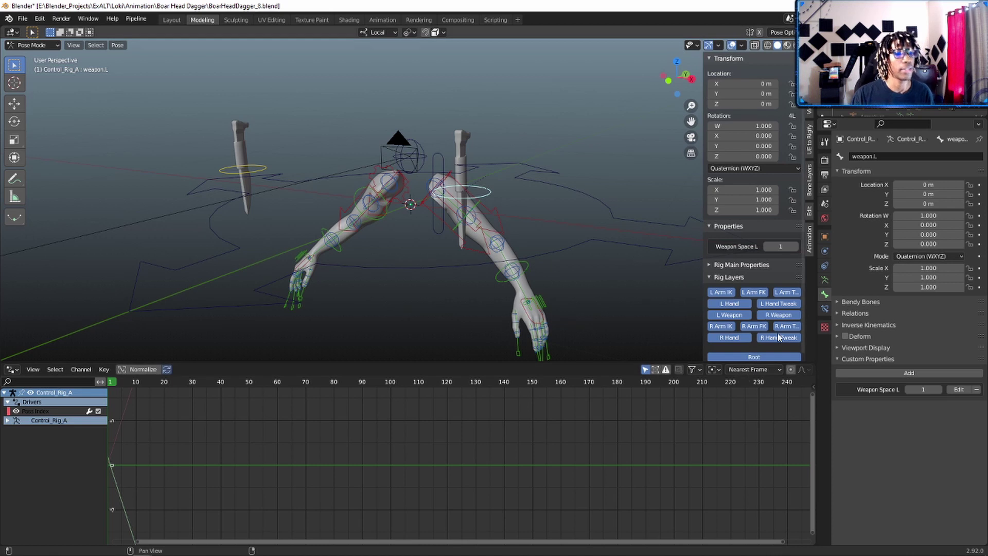
{"action": "left_click", "coordinate": [825, 308]}
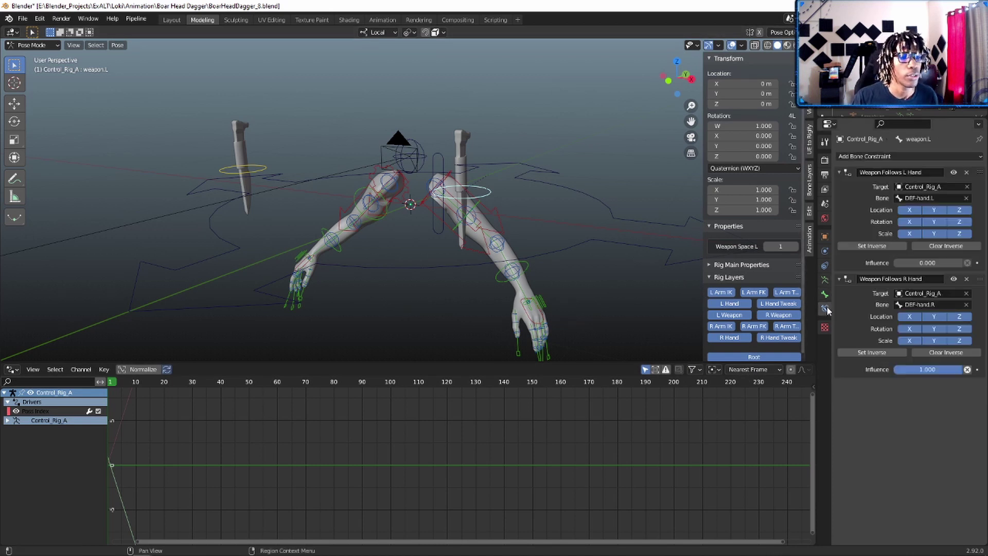
{"action": "right_click", "coordinate": [926, 267]}
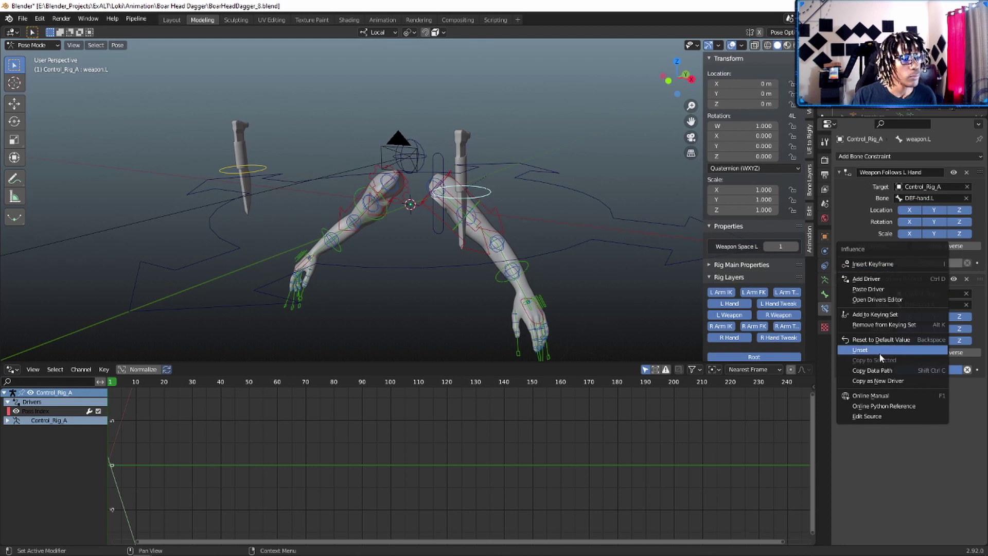
{"action": "left_click", "coordinate": [870, 289]}
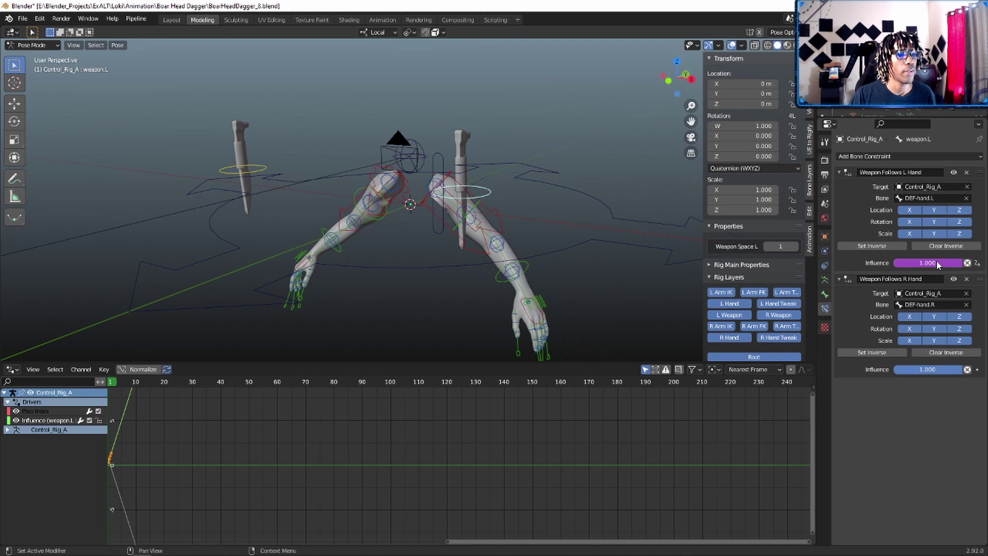
{"action": "left_click", "coordinate": [767, 247]}
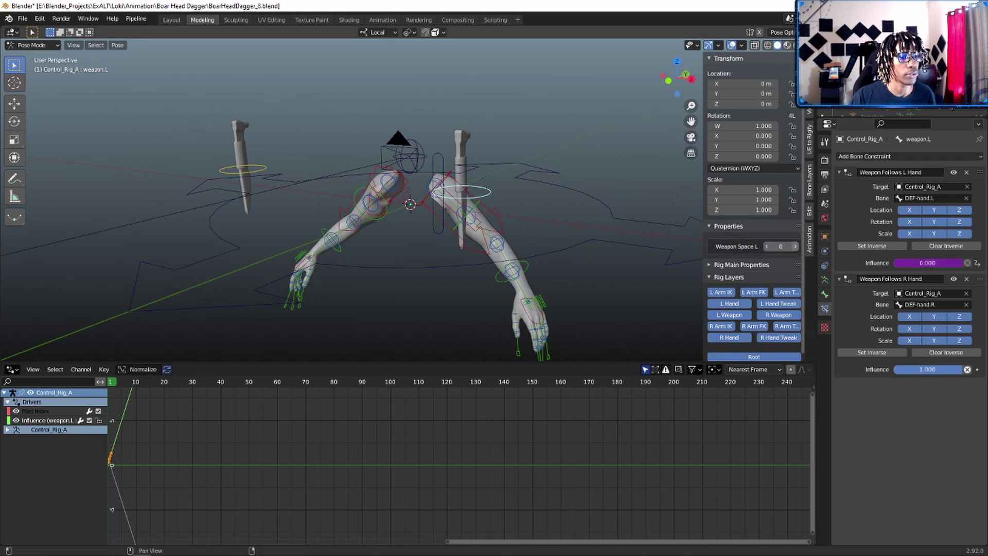
{"action": "left_click", "coordinate": [796, 247]}
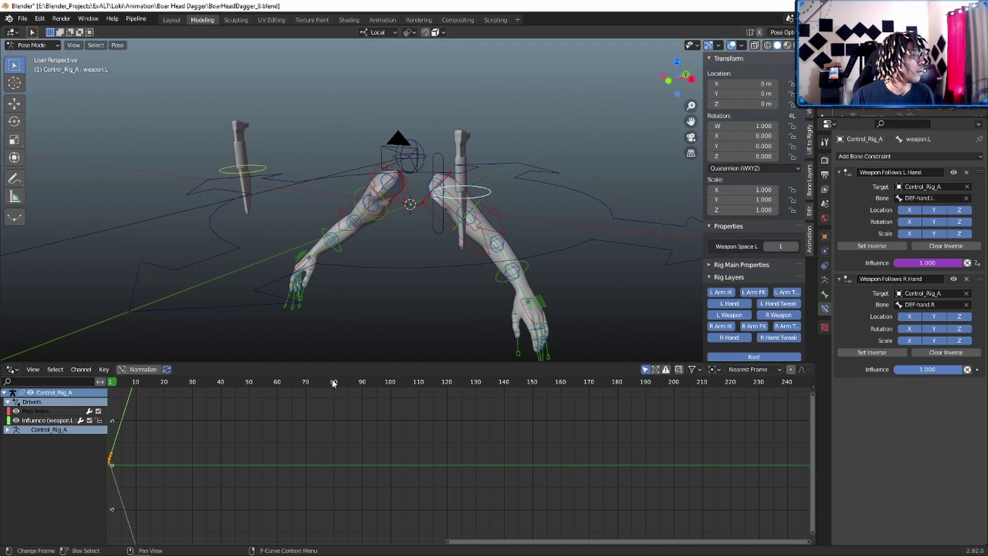
Step: Paste the same driver onto the Weapon Follows R Hand Influence
{"action": "left_click", "coordinate": [914, 371]}
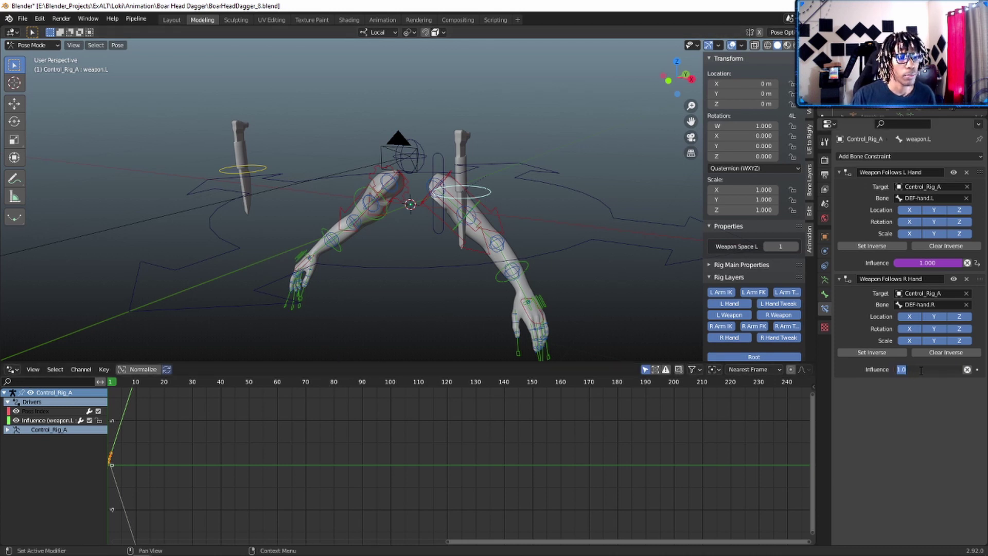
{"action": "key", "text": "Escape"}
{"action": "right_click", "coordinate": [921, 372]}
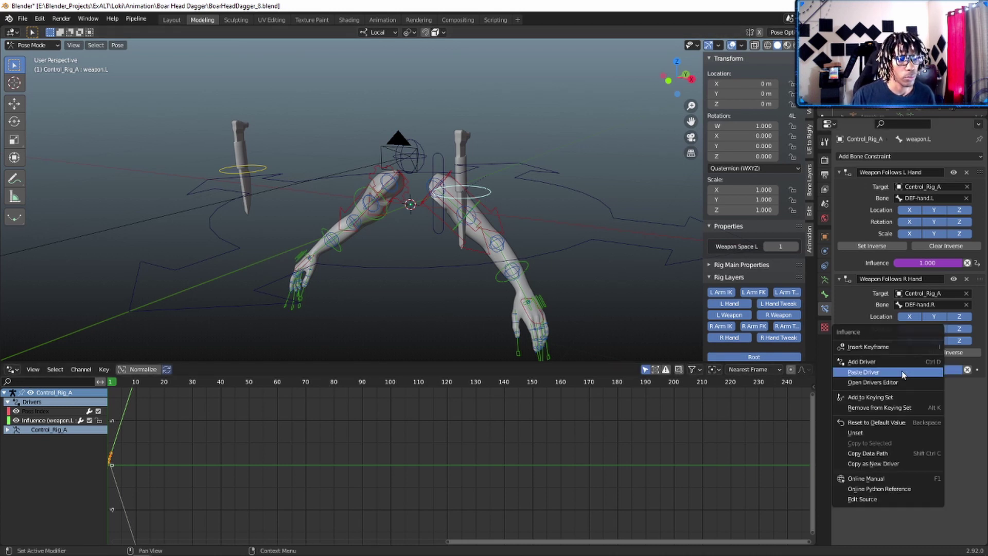
{"action": "left_click", "coordinate": [869, 373]}
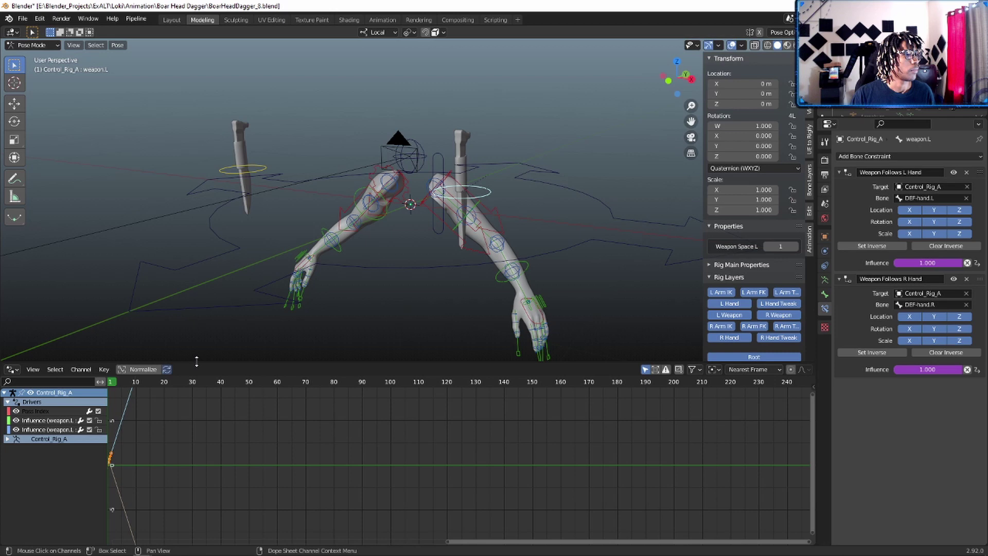
Step: Make the enlarged lower area a Drivers editor, widen its panels, and select the L Hand Influence driver
{"action": "left_click_drag", "start_coordinate": [196, 364], "coordinate": [265, 344]}
{"action": "key", "text": "n"}
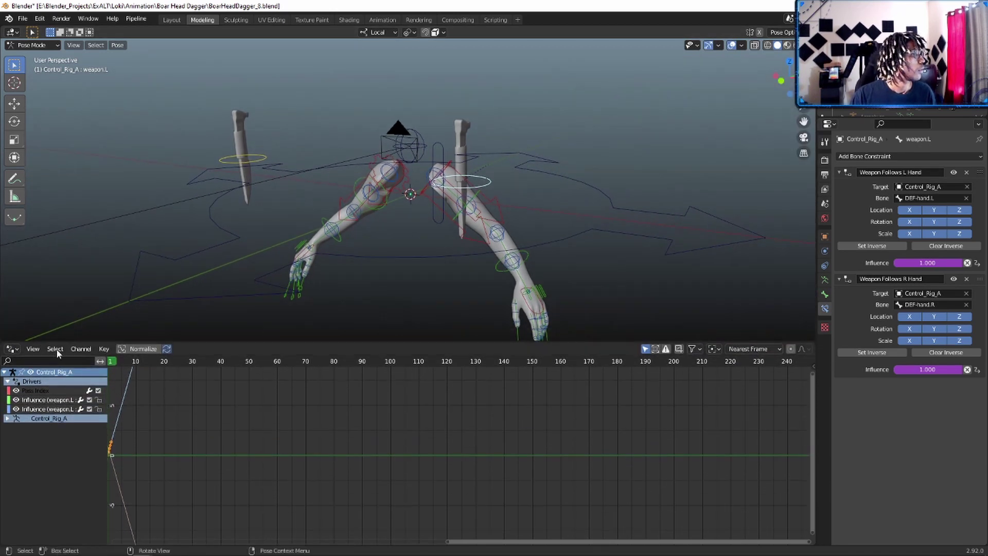
{"action": "left_click", "coordinate": [12, 348]}
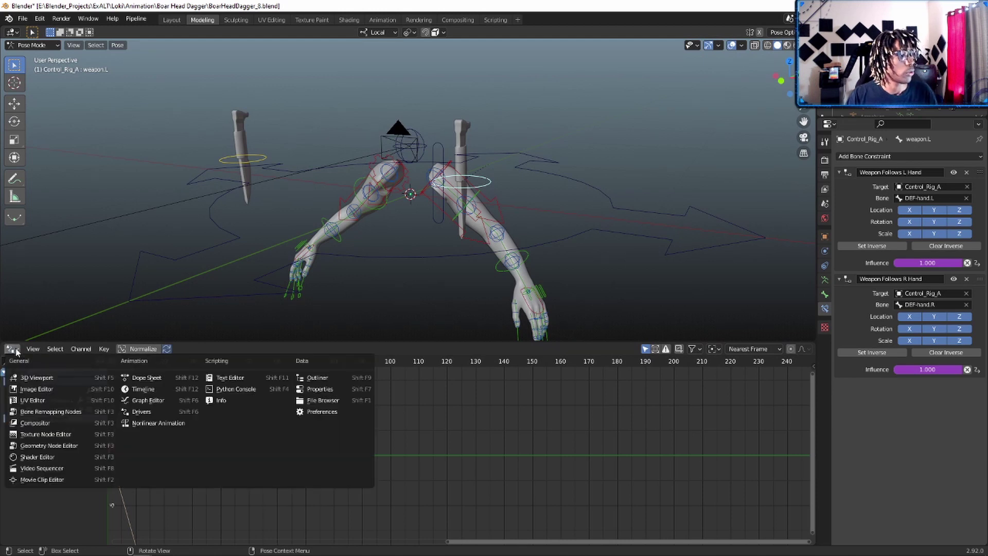
{"action": "left_click", "coordinate": [163, 412]}
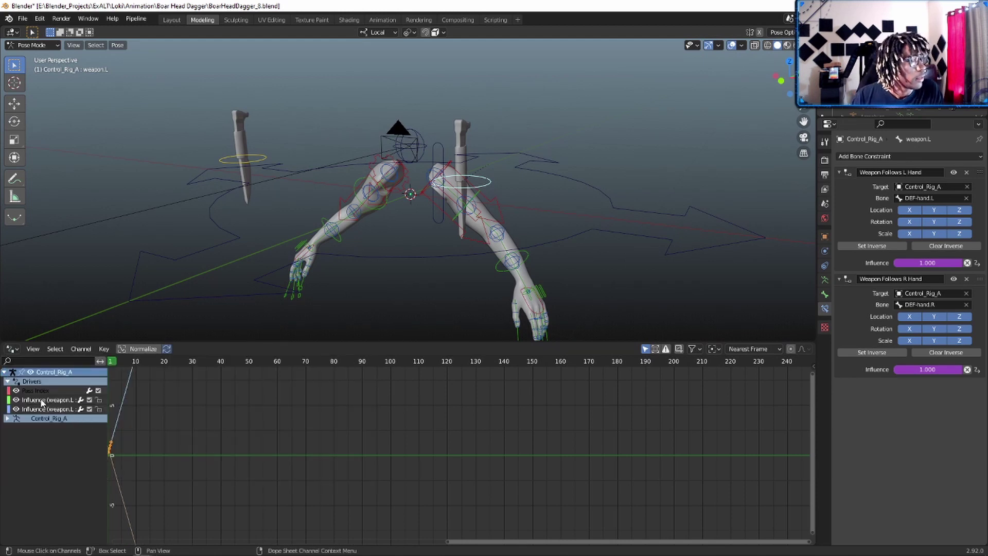
{"action": "left_click_drag", "start_coordinate": [107, 398], "coordinate": [180, 394]}
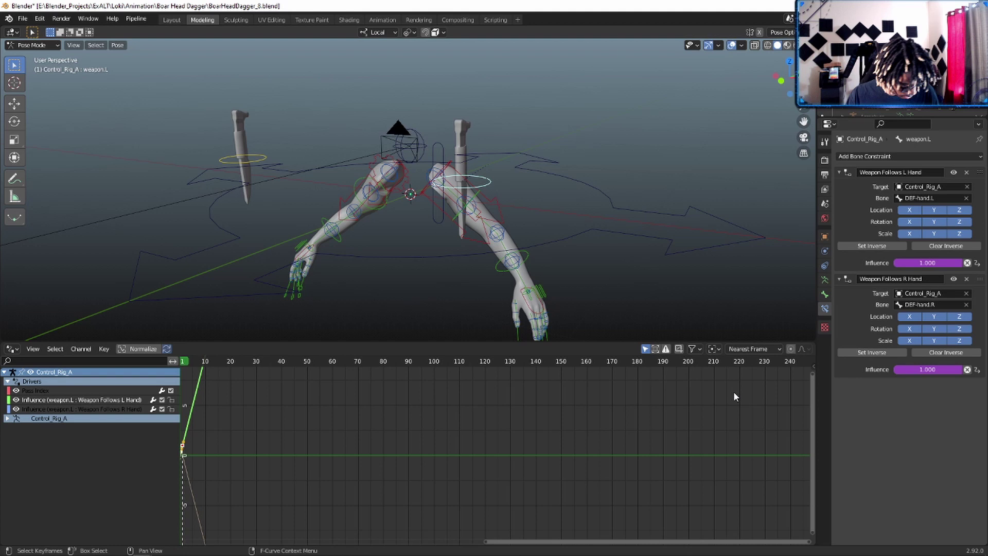
{"action": "key", "text": "n"}
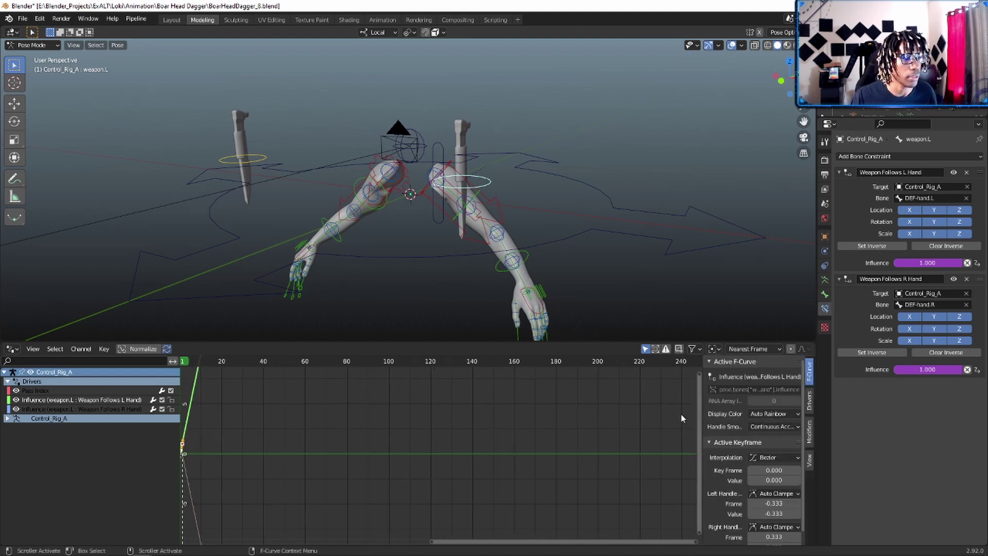
{"action": "left_click_drag", "start_coordinate": [704, 412], "coordinate": [671, 412]}
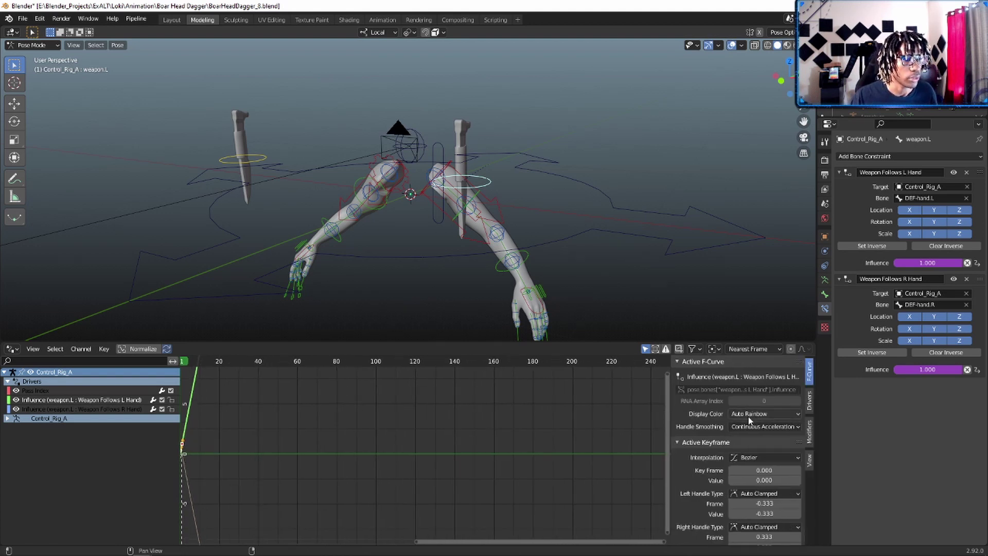
{"action": "left_click", "coordinate": [808, 401]}
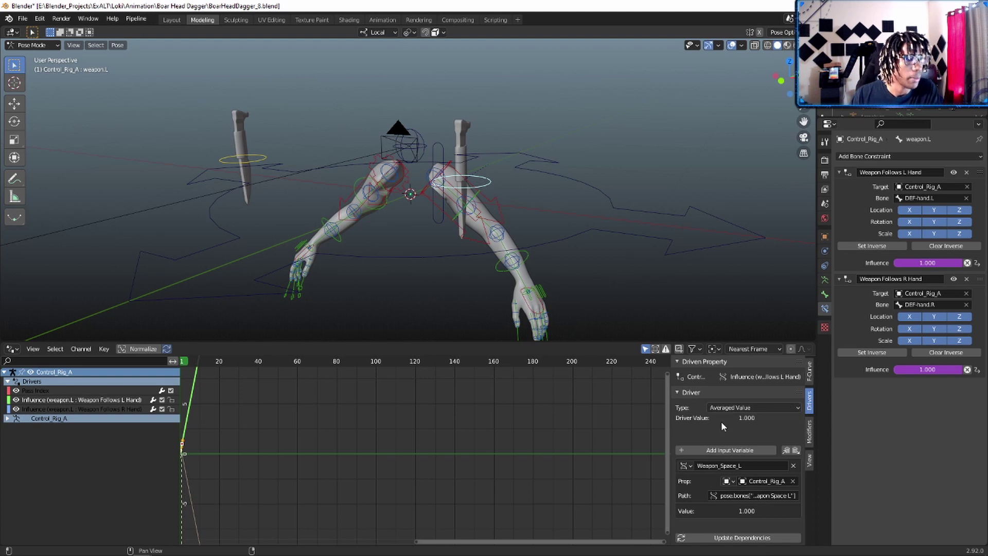
Step: Turn the L Hand influence driver into the scripted expression Weapon_Space_L == 1
{"action": "left_click", "coordinate": [731, 407]}
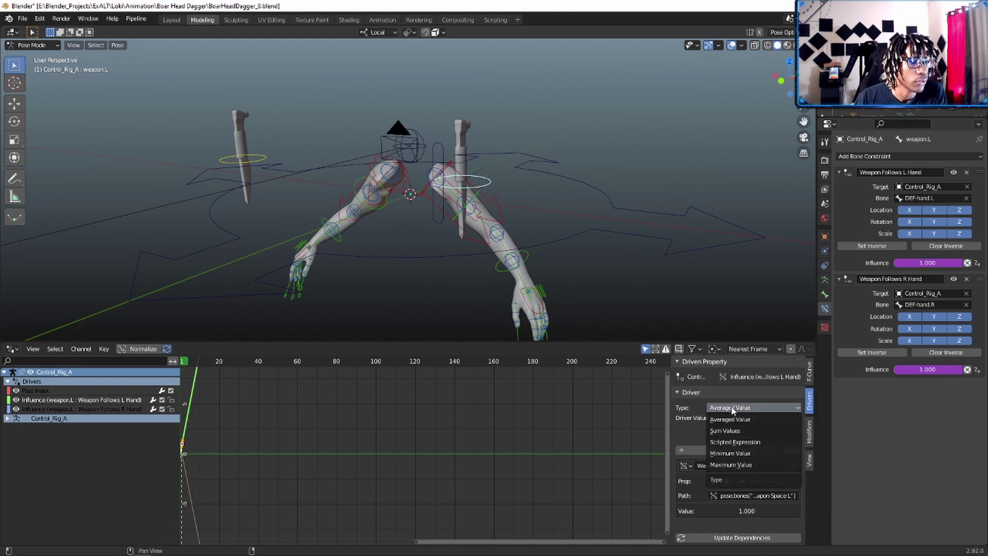
{"action": "left_click", "coordinate": [735, 442]}
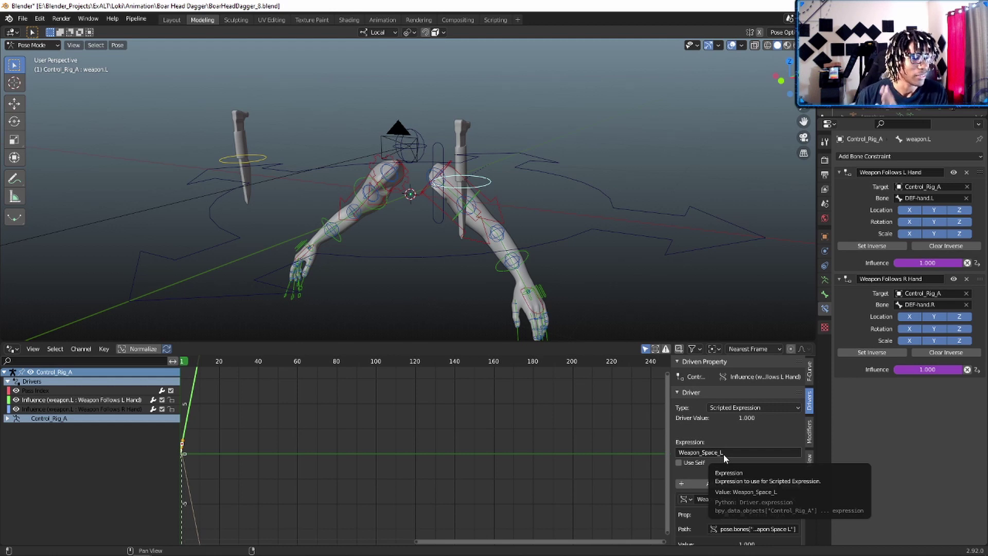
{"action": "left_click", "coordinate": [678, 452]}
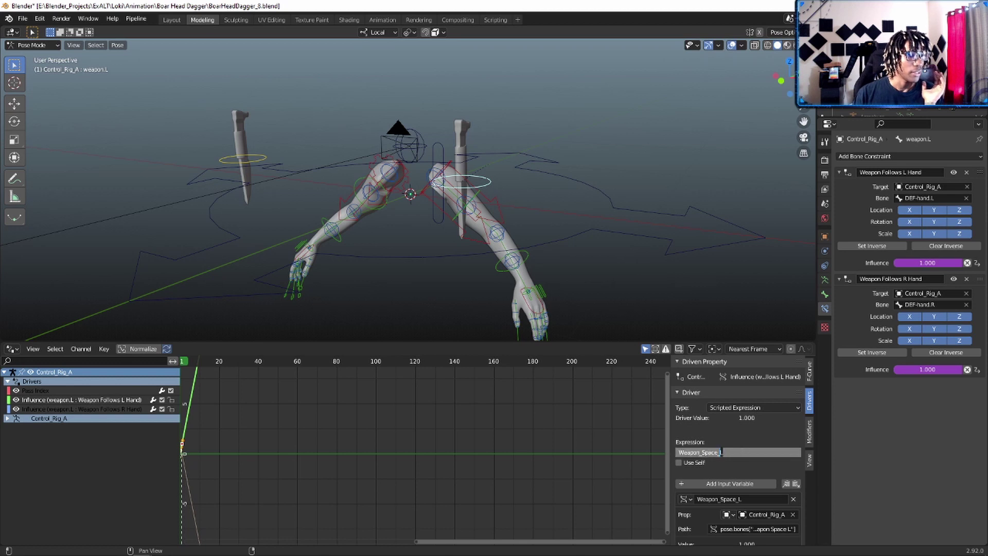
{"action": "double_click", "coordinate": [728, 452]}
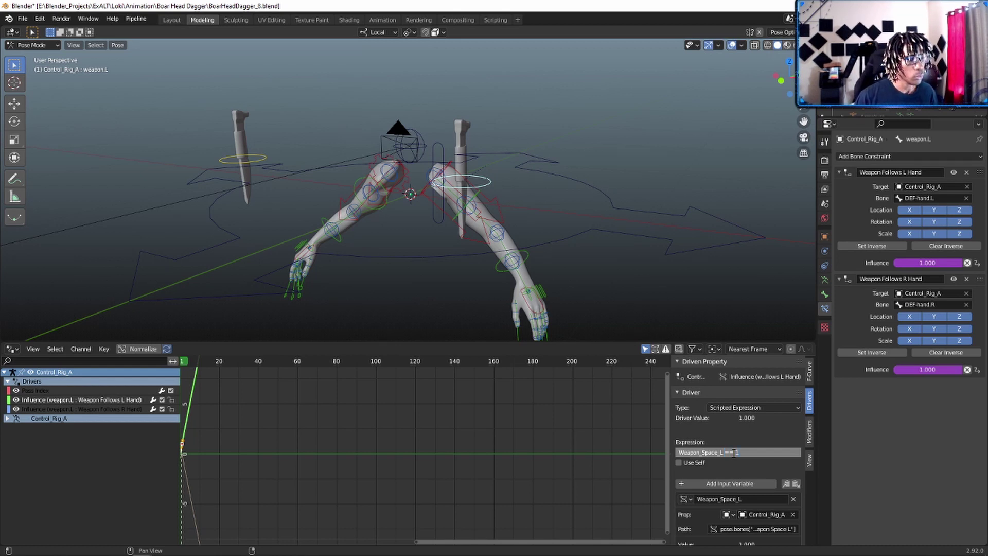
{"action": "key", "text": "Return"}
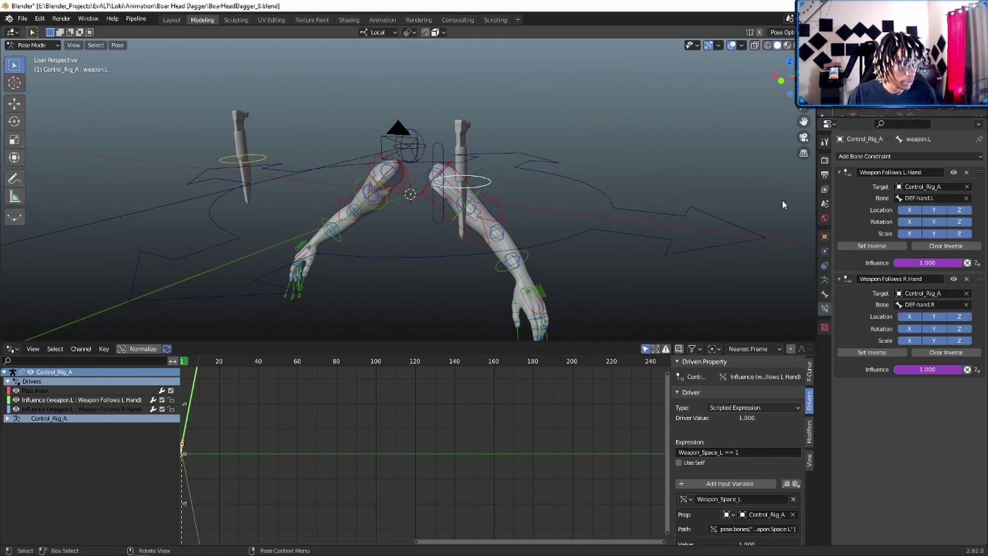
Step: Show the sidebar and test Weapon Space L by raising it to 2 and back to 1
{"action": "key", "text": "n"}
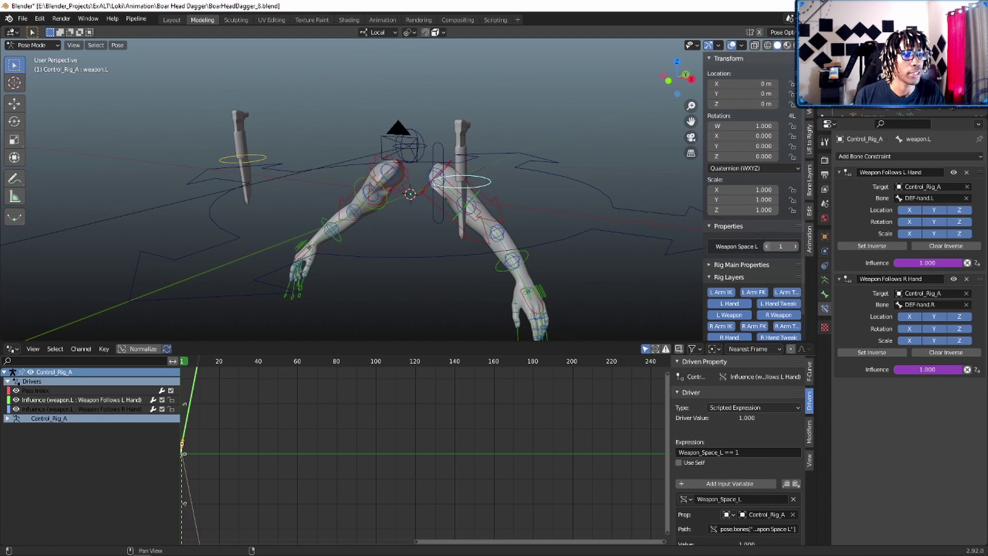
{"action": "left_click", "coordinate": [797, 246]}
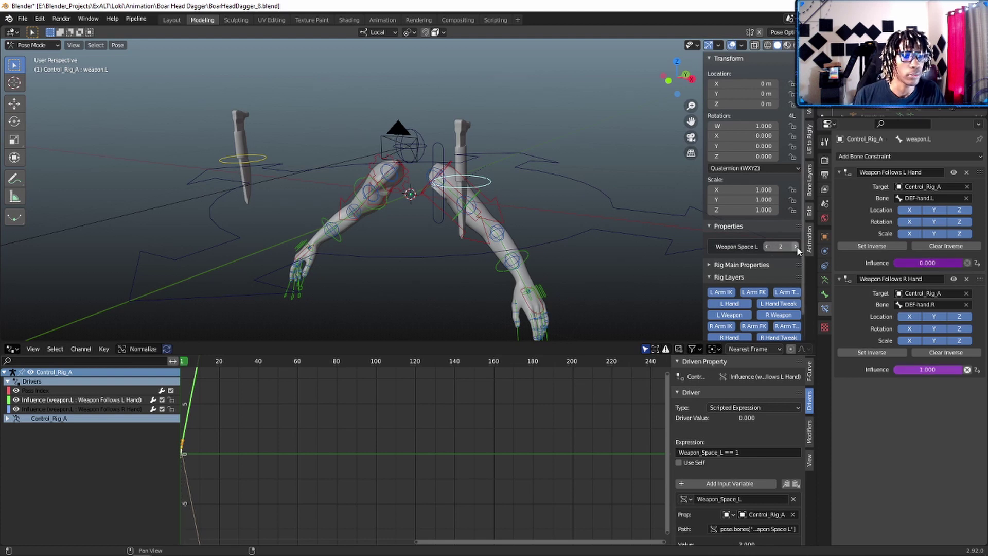
{"action": "left_click", "coordinate": [766, 247]}
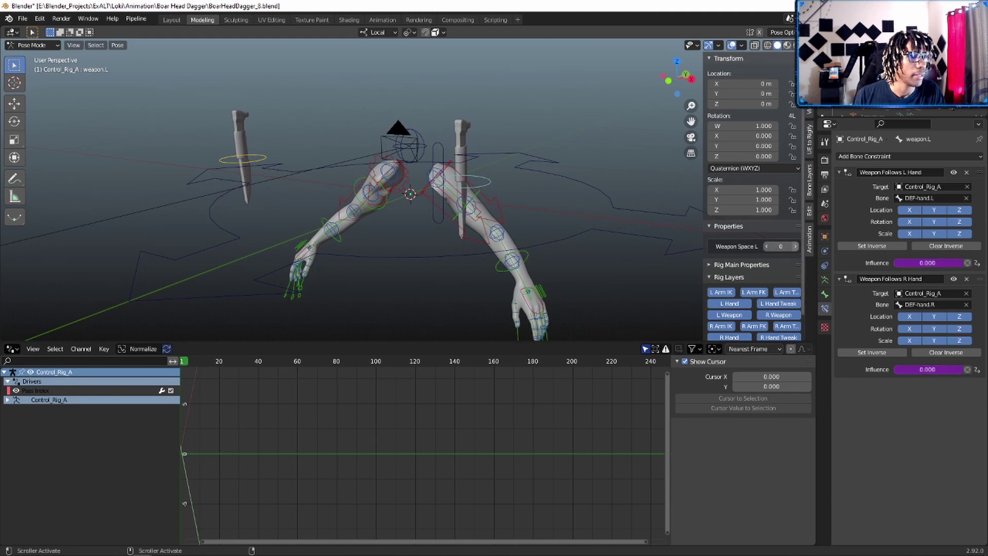
Step: Select weapon.L and restore the driver variable name after a mistaken ==2 edit
{"action": "left_click", "coordinate": [486, 182]}
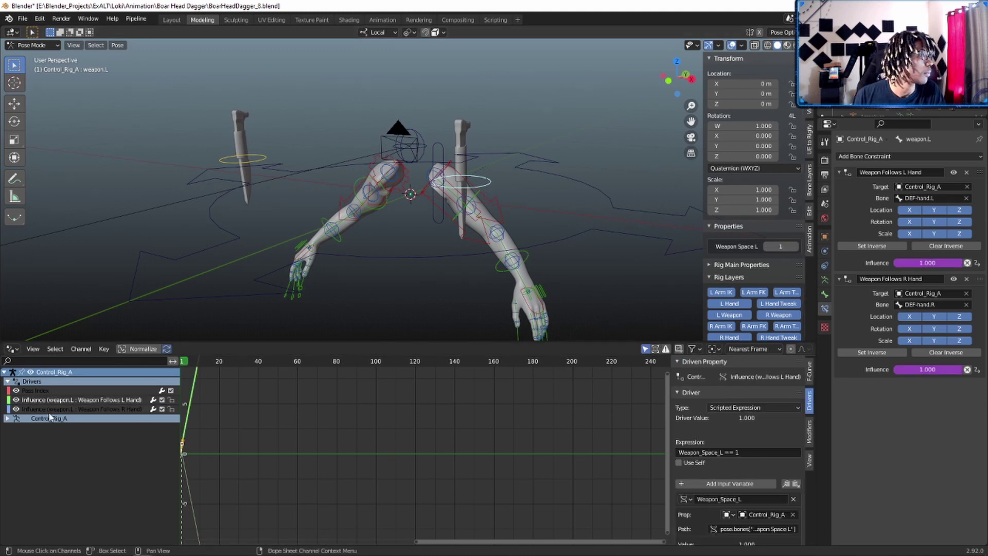
{"action": "double_click", "coordinate": [752, 466]}
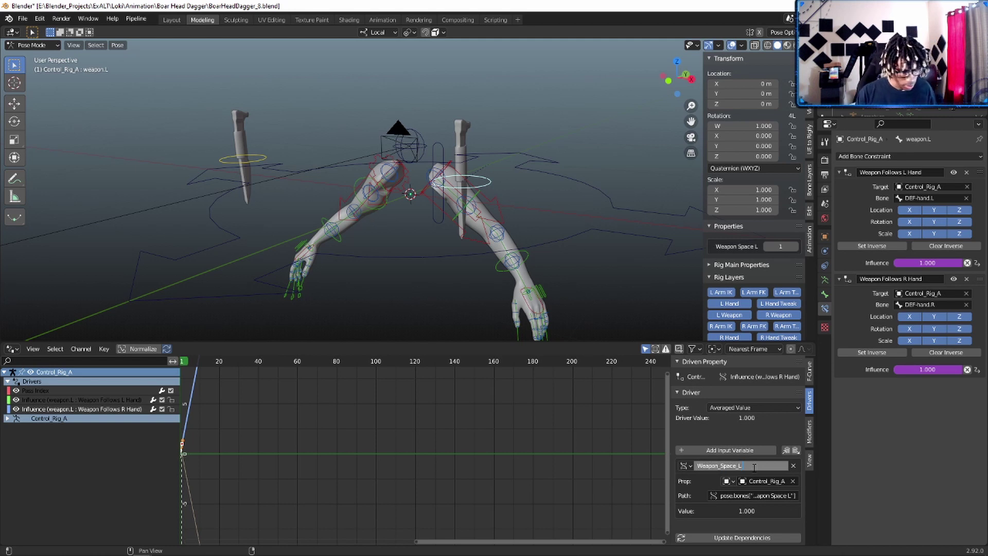
{"action": "type", "text": "=="}
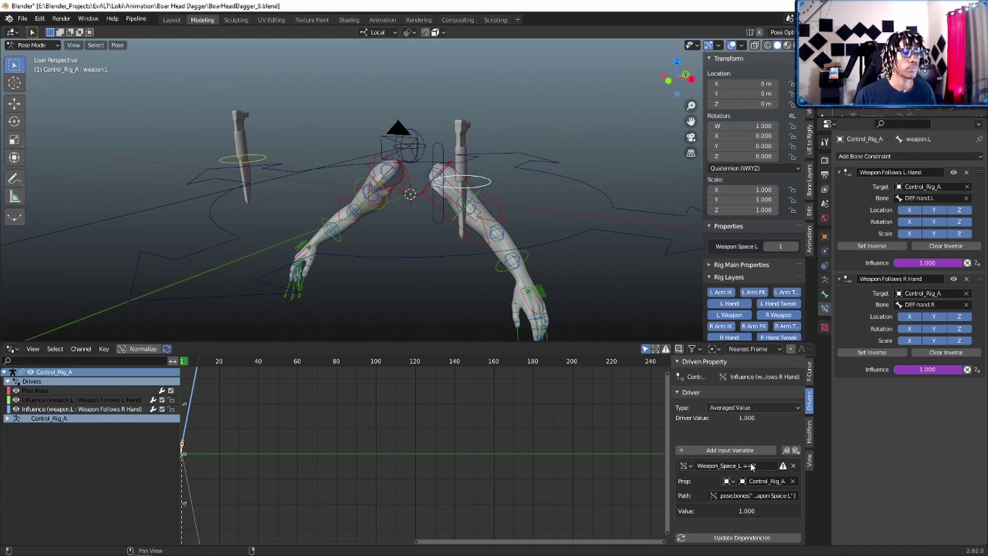
{"action": "type", "text": "2"}
{"action": "key", "text": "Return"}
{"action": "mouse_move", "coordinate": [783, 466]}
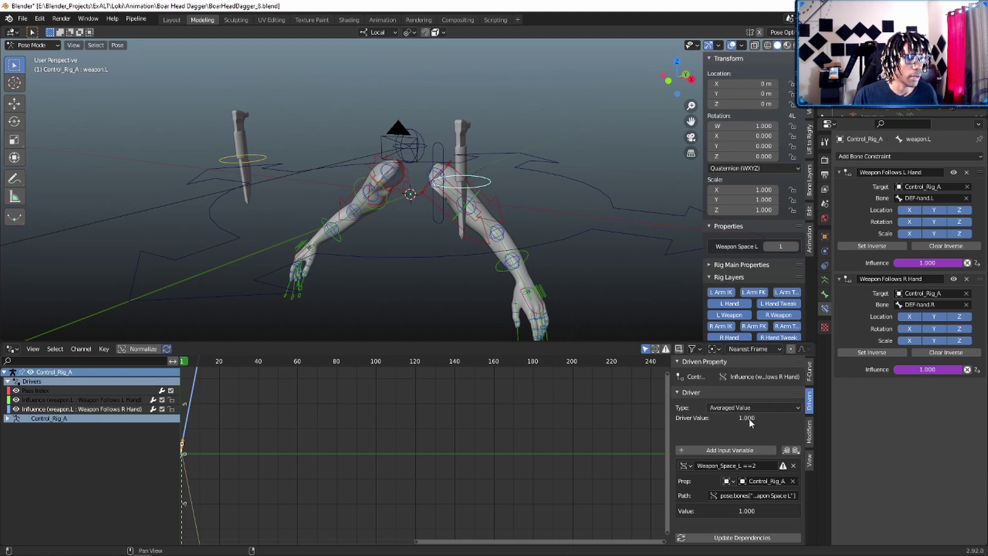
{"action": "double_click", "coordinate": [764, 466]}
{"action": "key", "text": "BackSpace"}
{"action": "key", "text": "BackSpace"}
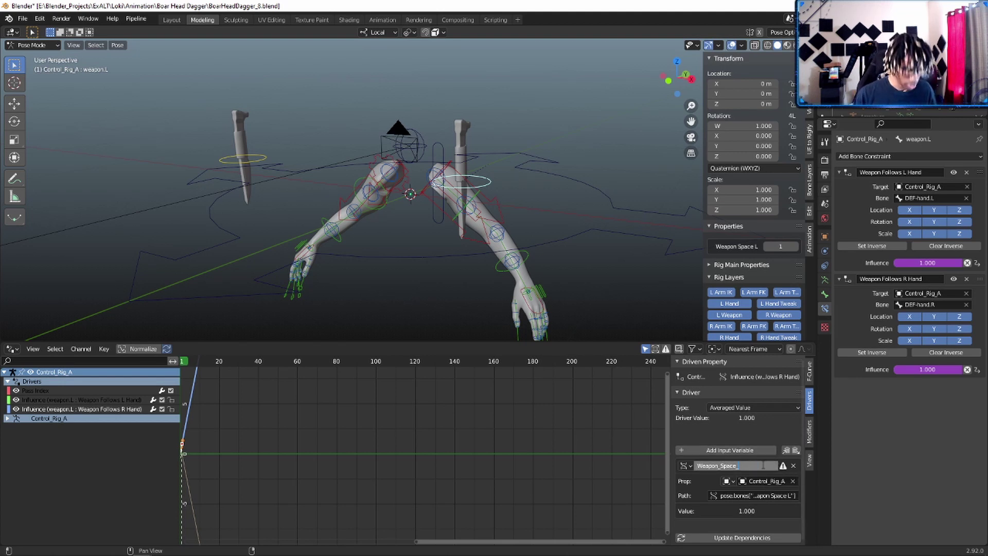
{"action": "key", "text": "Return"}
Step: Make the R Hand driver the scripted expression Weapon_Space_L ==2, then set Weapon Space L to 0
{"action": "left_click", "coordinate": [758, 407]}
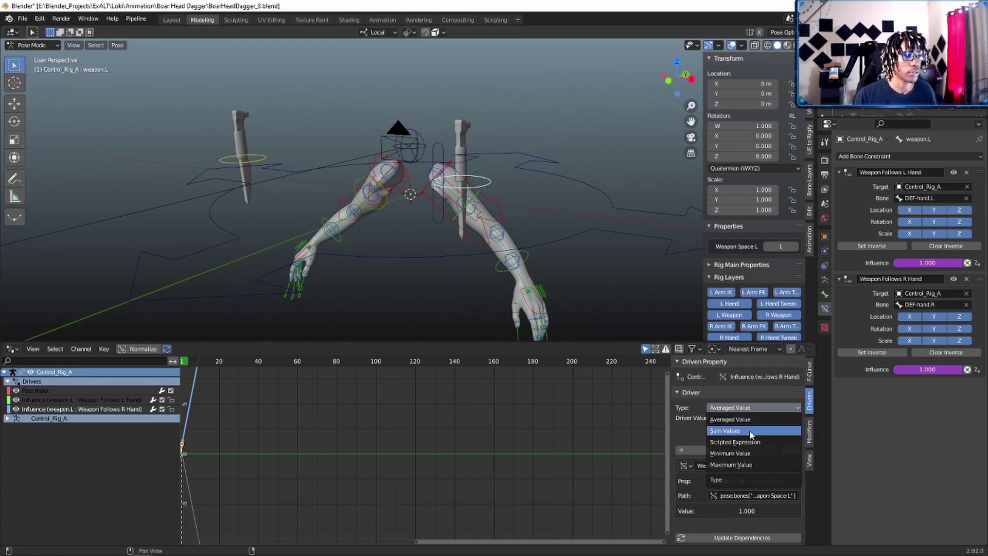
{"action": "left_click", "coordinate": [748, 441]}
{"action": "left_click", "coordinate": [737, 452]}
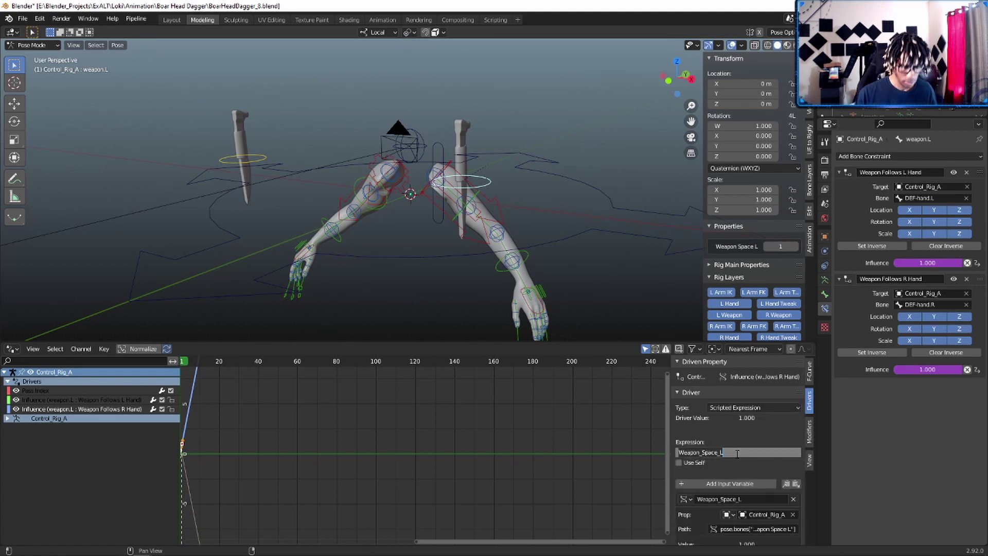
{"action": "left_click", "coordinate": [737, 453]}
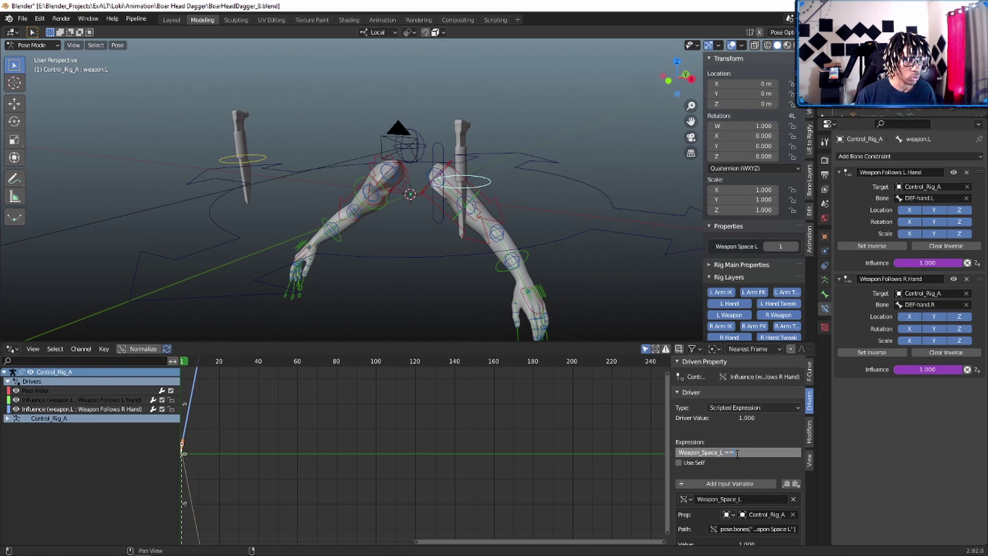
{"action": "type", "text": "==2"}
{"action": "key", "text": "Return"}
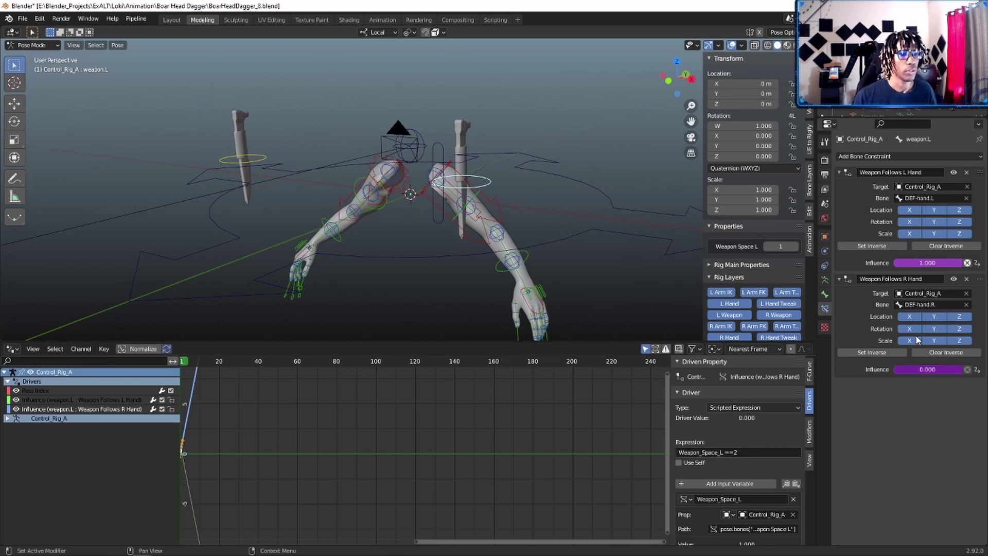
{"action": "left_click", "coordinate": [766, 247]}
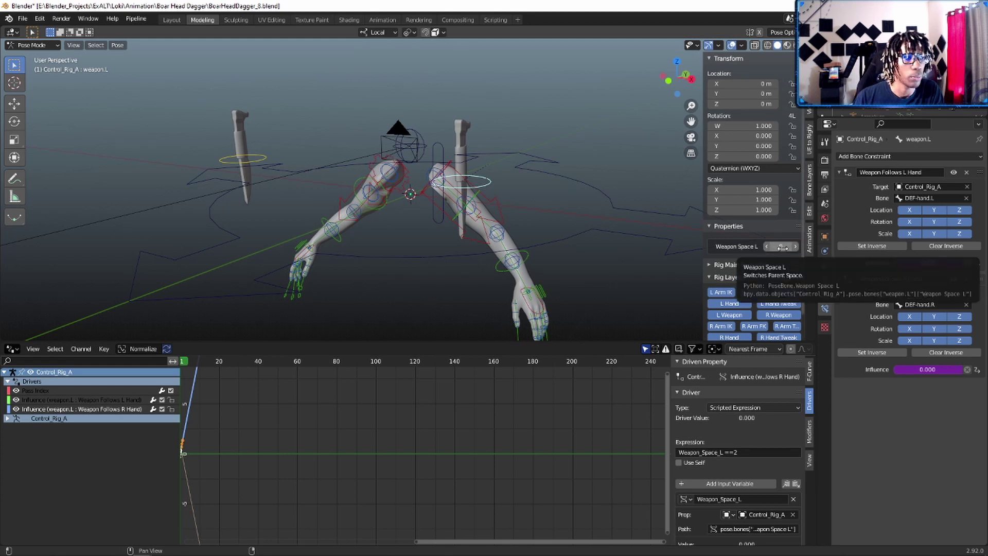
Step: Test the hand_ik.R and hand_ik.L controls with moves that are cancelled back to rest
{"action": "left_click", "coordinate": [530, 308]}
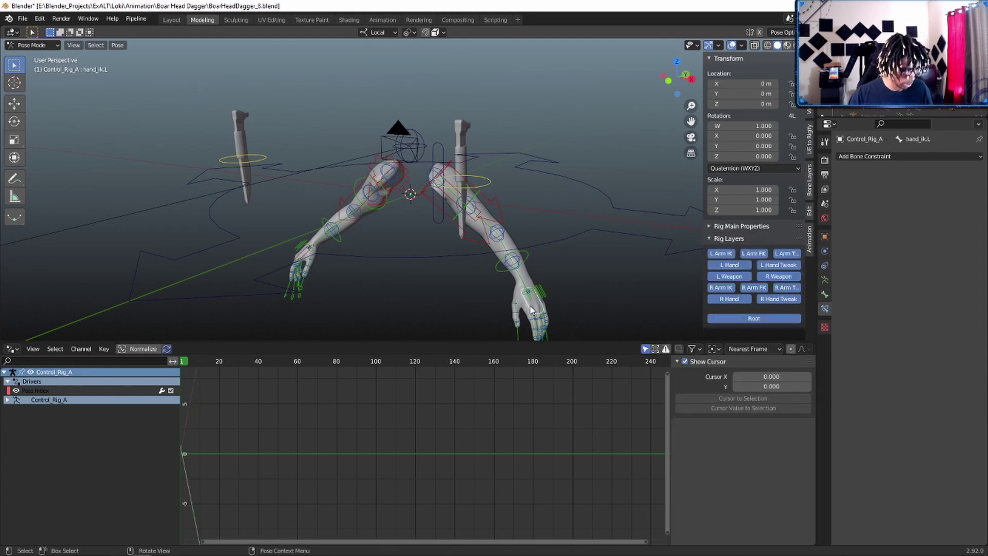
{"action": "left_click", "coordinate": [304, 249]}
{"action": "key", "text": "g"}
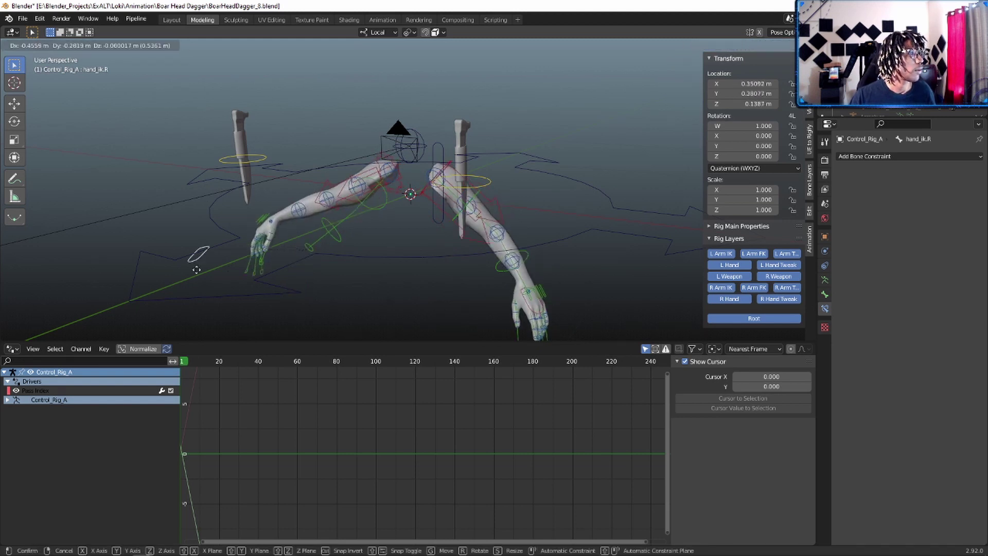
{"action": "key", "text": "Escape"}
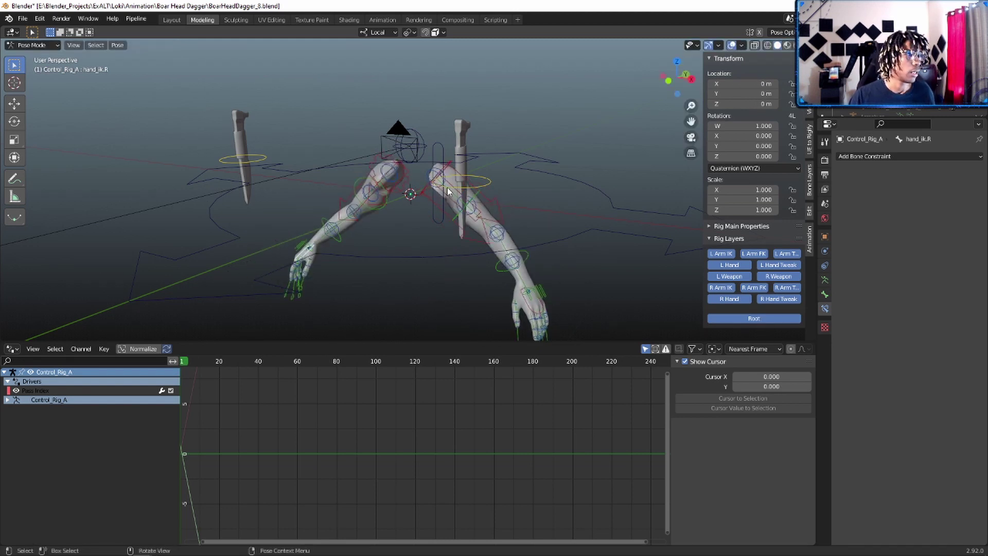
{"action": "left_click", "coordinate": [490, 182]}
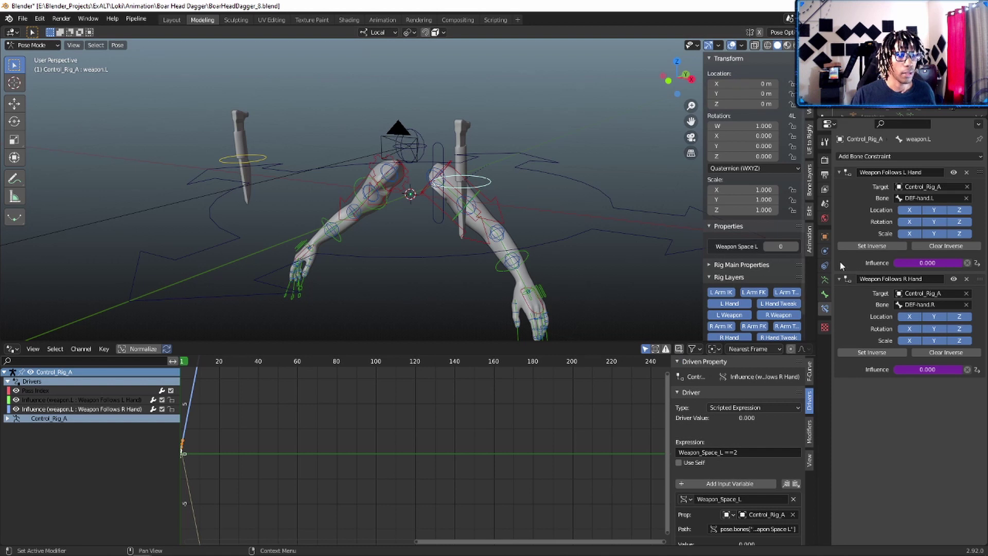
{"action": "left_click", "coordinate": [535, 294]}
{"action": "key", "text": "g"}
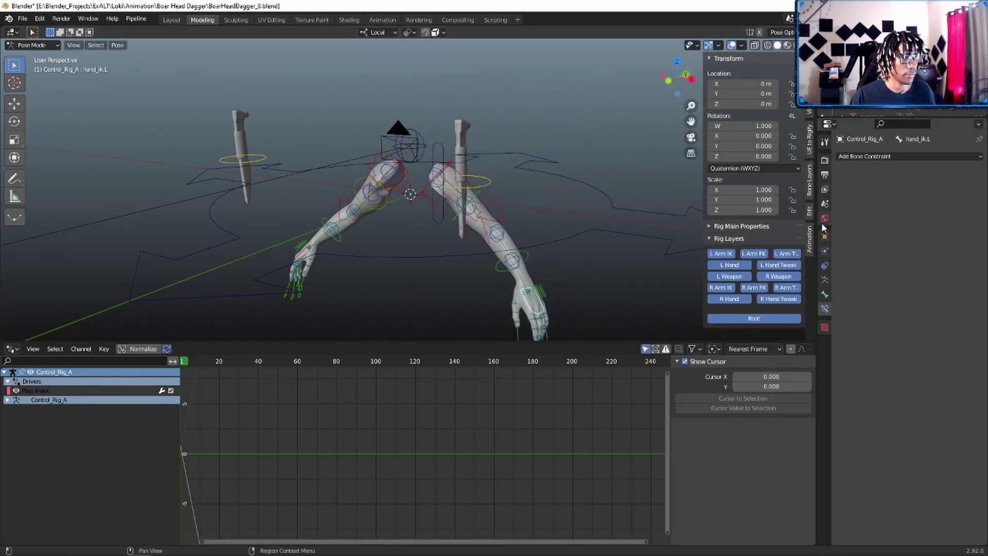
{"action": "key", "text": "Escape"}
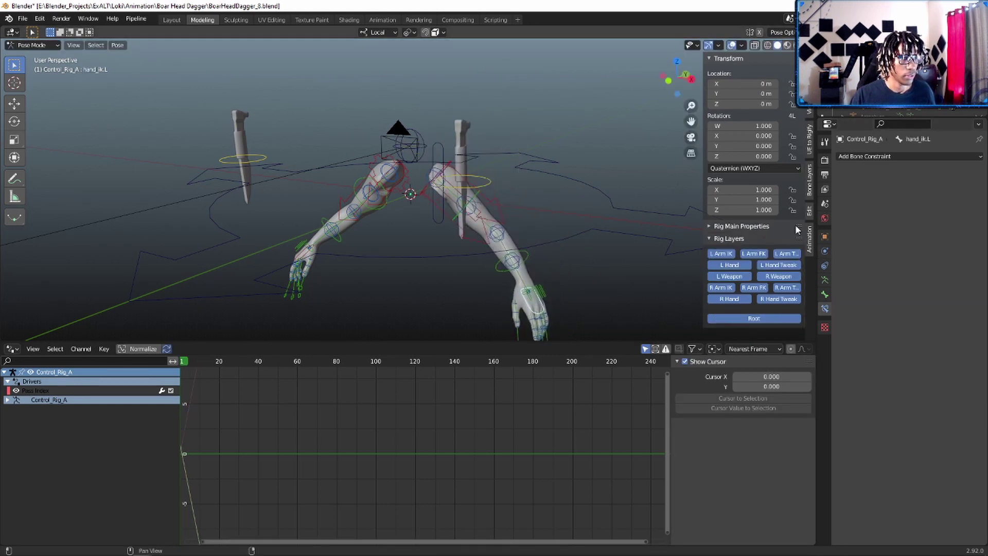
Step: Select weapon.L and raise Weapon Space L from 1 to 2
{"action": "left_click", "coordinate": [489, 181]}
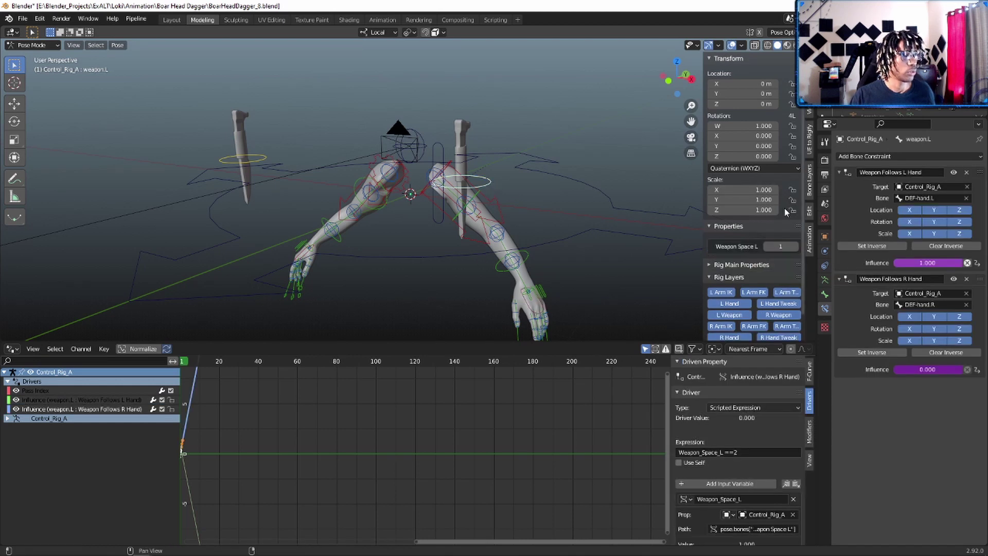
{"action": "left_click", "coordinate": [795, 247]}
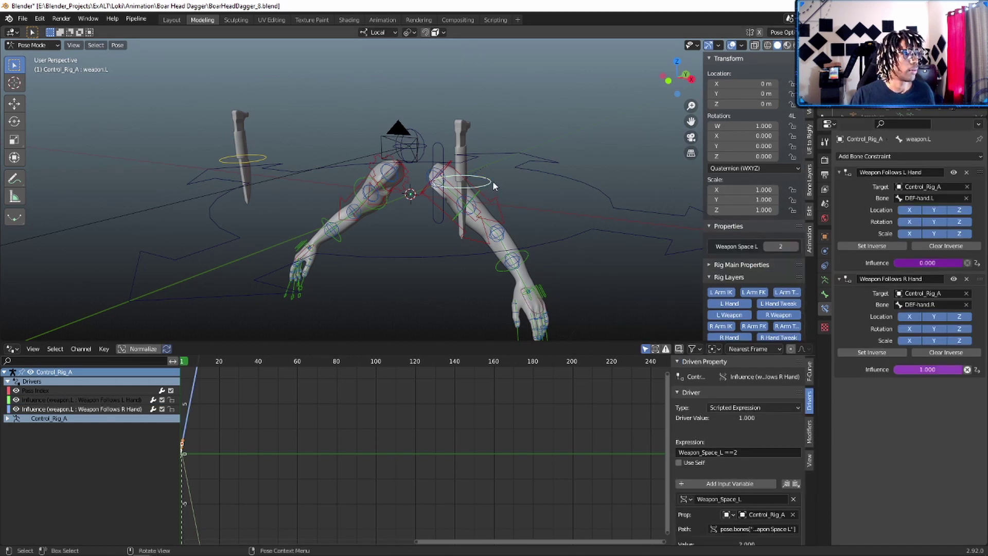
{"action": "left_click", "coordinate": [303, 263]}
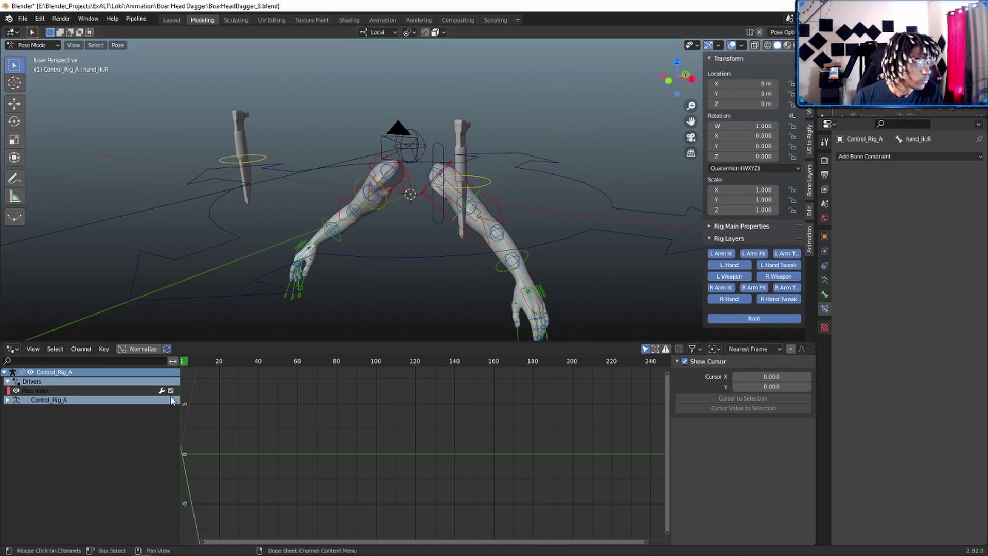
Step: Switch the bottom editor to the Graph Editor, select weapon.L and lower Weapon Space L to 0
{"action": "left_click", "coordinate": [13, 348]}
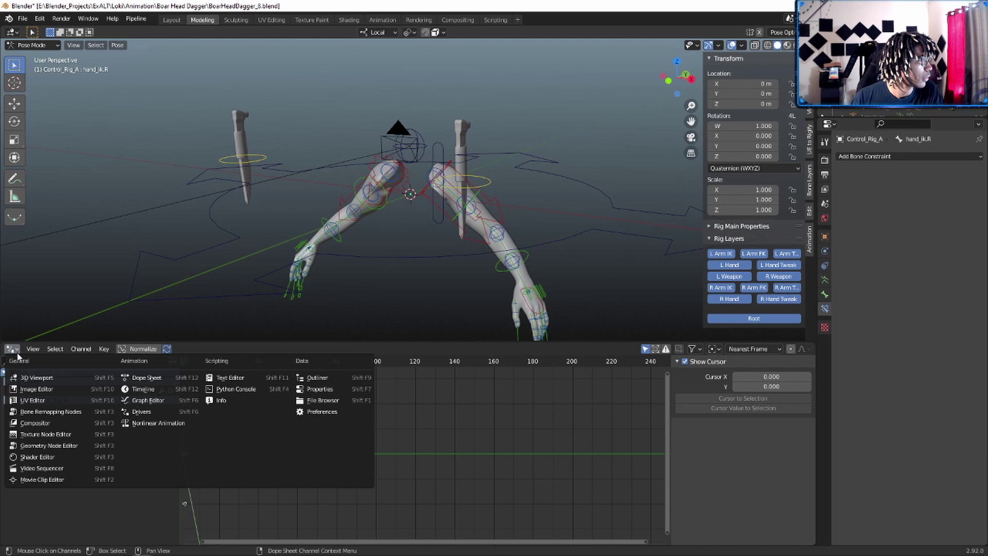
{"action": "left_click", "coordinate": [137, 400]}
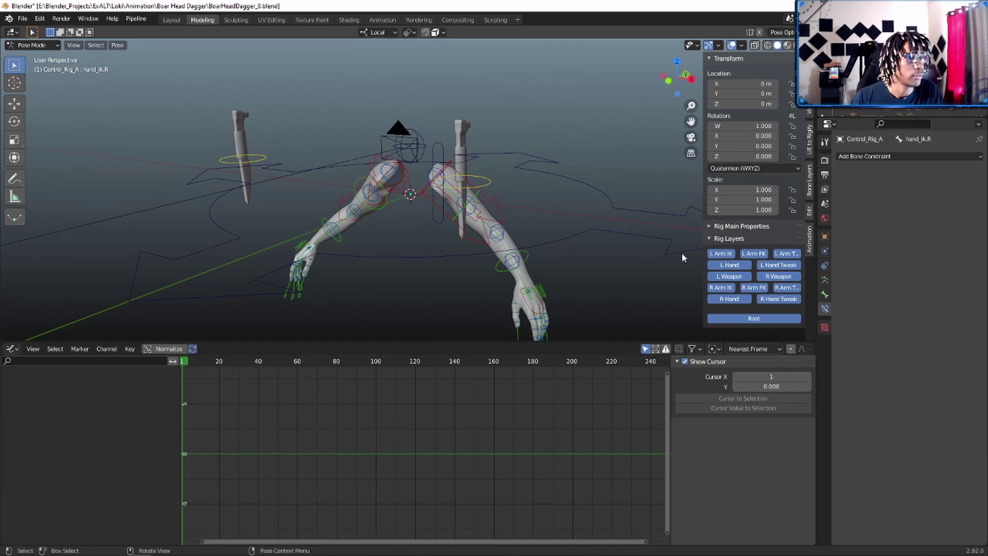
{"action": "left_click", "coordinate": [487, 184]}
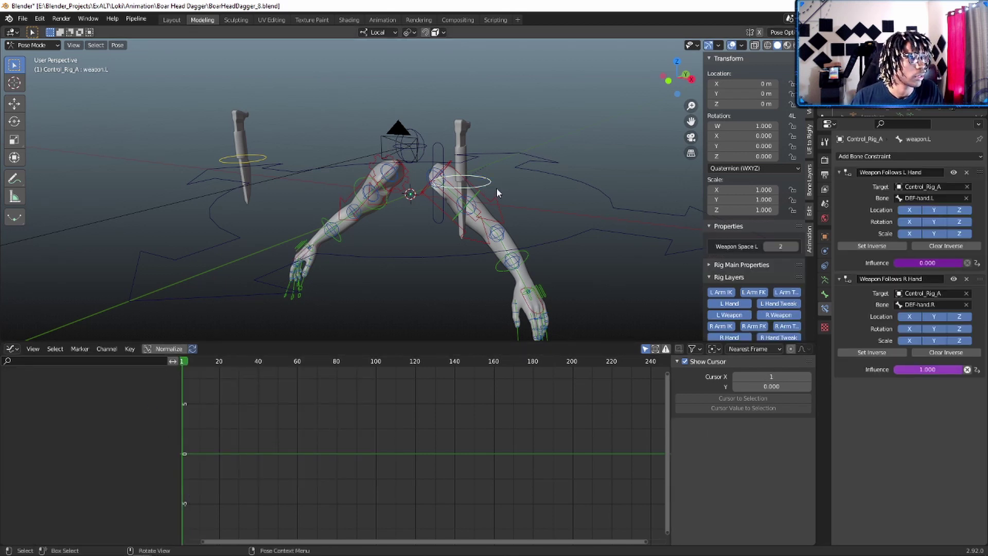
{"action": "left_click", "coordinate": [767, 247]}
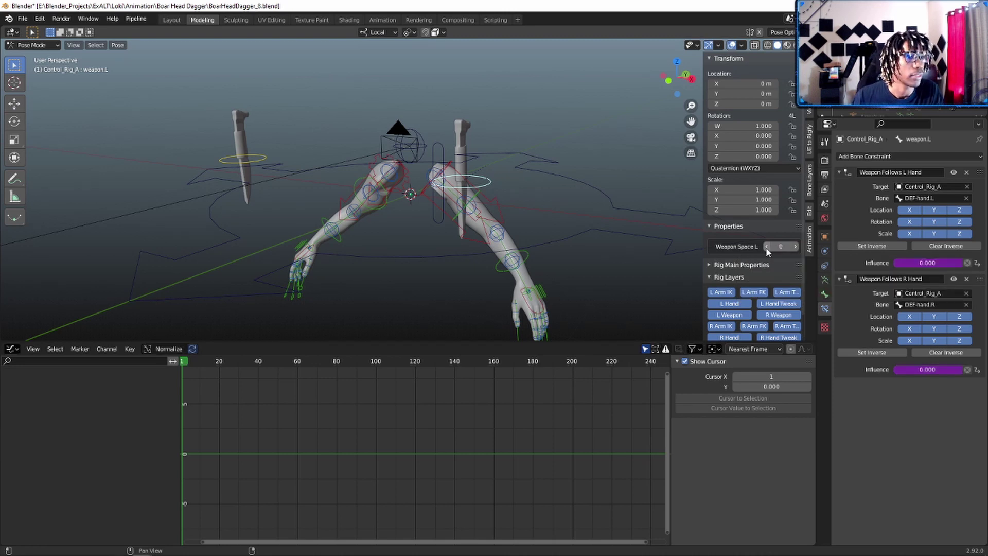
{"action": "right_click", "coordinate": [783, 247]}
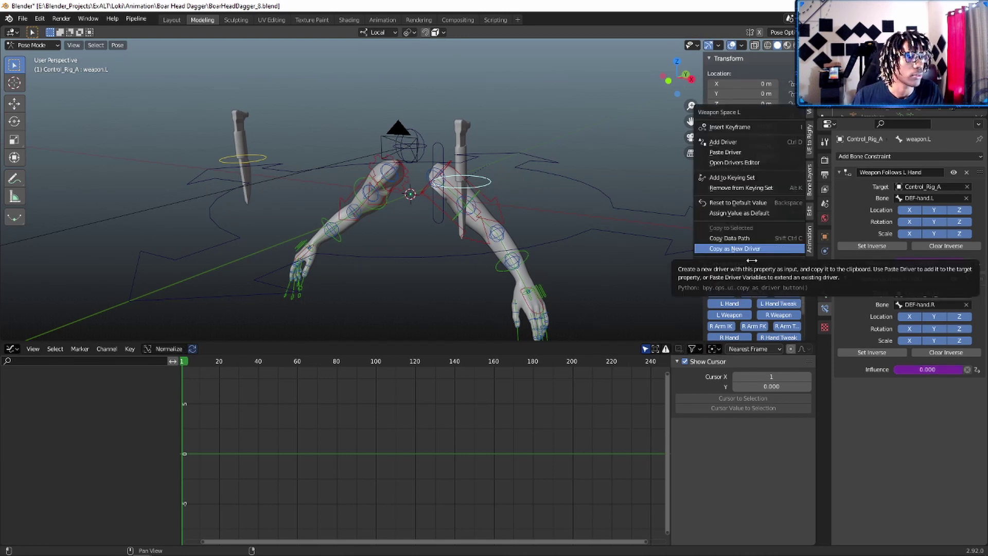
{"action": "left_click", "coordinate": [781, 248]}
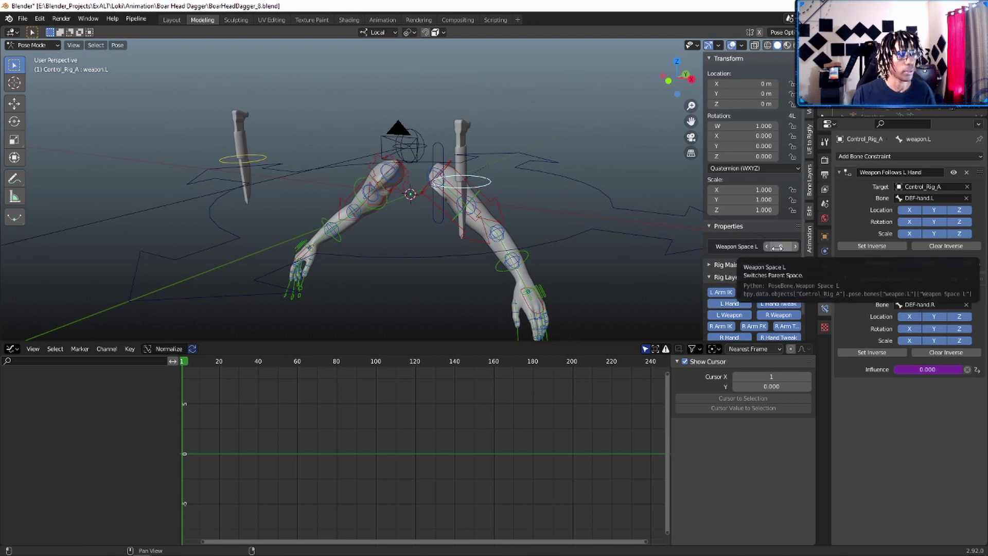
Step: Key Weapon Space L at 0 on frame 1 and at 1 on frame 20
{"action": "key", "text": "i"}
{"action": "left_click", "coordinate": [275, 362]}
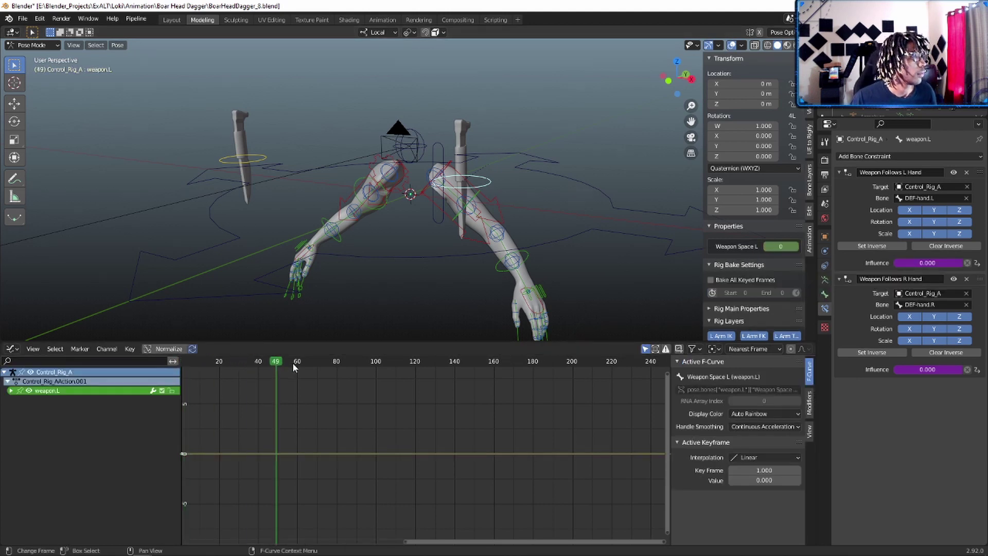
{"action": "left_click_drag", "start_coordinate": [292, 362], "coordinate": [218, 373]}
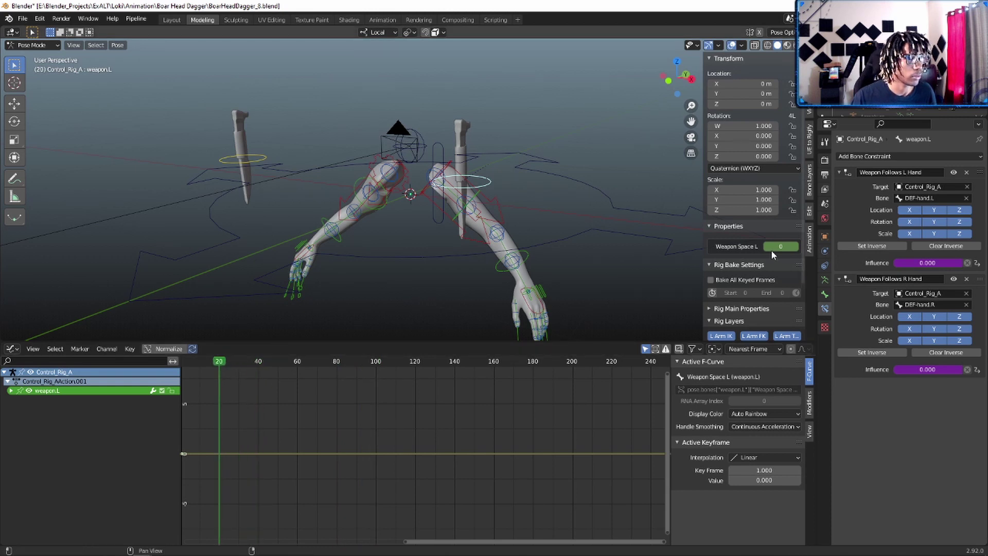
{"action": "left_click_drag", "start_coordinate": [775, 247], "coordinate": [785, 248]}
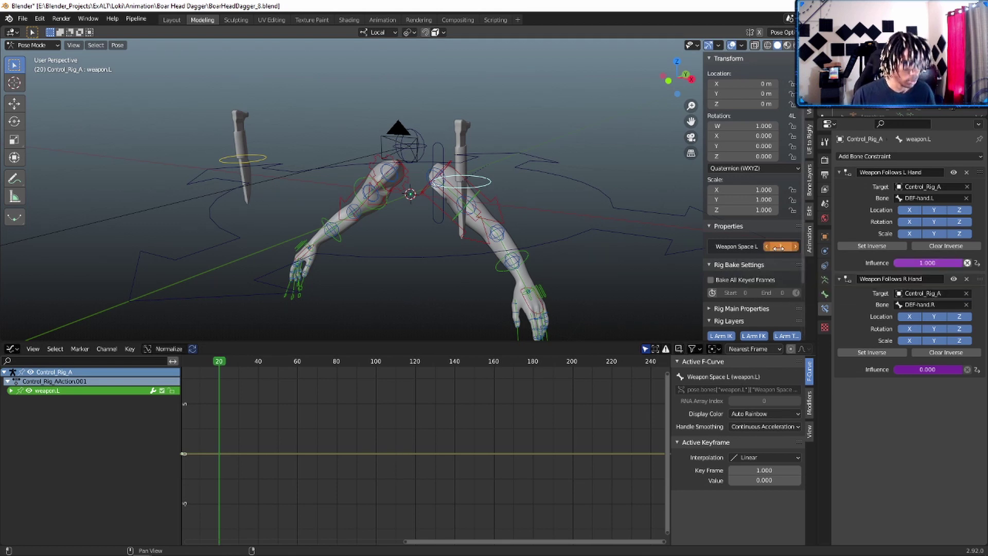
{"action": "key", "text": "i"}
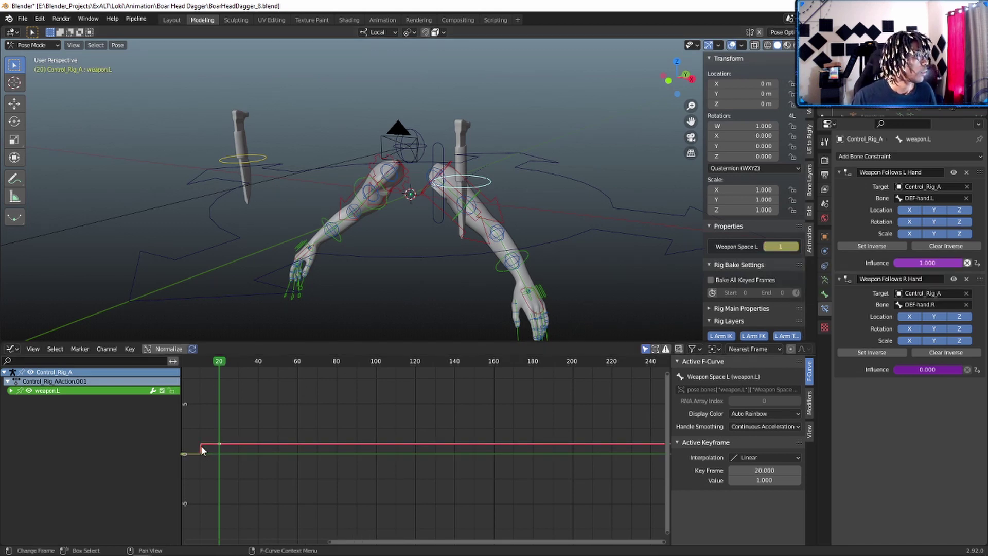
Step: Zoom in on the curve and key Weapon Space L at 0 on frame 19
{"action": "scroll", "coordinate": [201, 446], "scroll_direction": "up", "scroll_amount": 3}
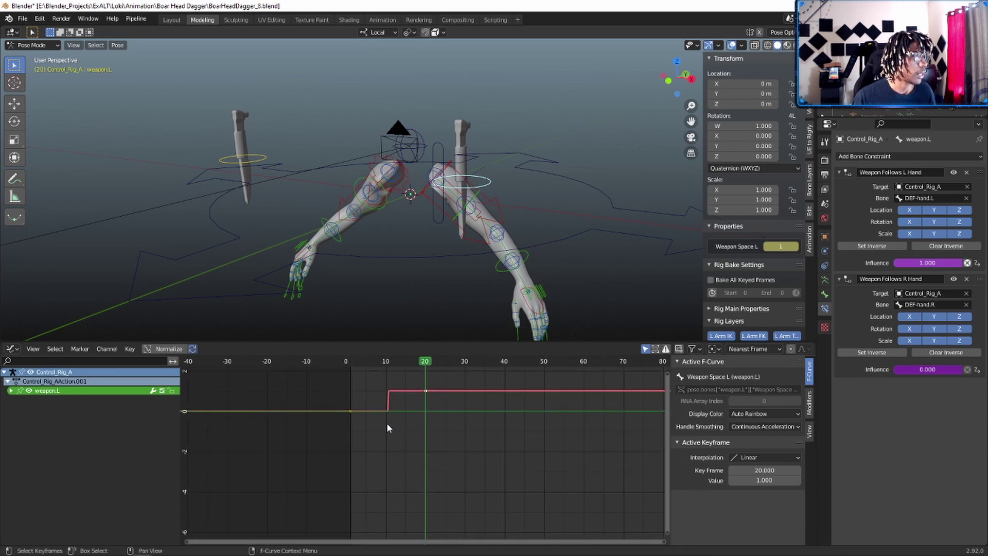
{"action": "scroll", "coordinate": [387, 427], "scroll_direction": "up", "scroll_amount": 3}
{"action": "middle_click_drag", "start_coordinate": [386, 427], "coordinate": [411, 466]}
{"action": "left_click_drag", "start_coordinate": [295, 404], "coordinate": [488, 504]}
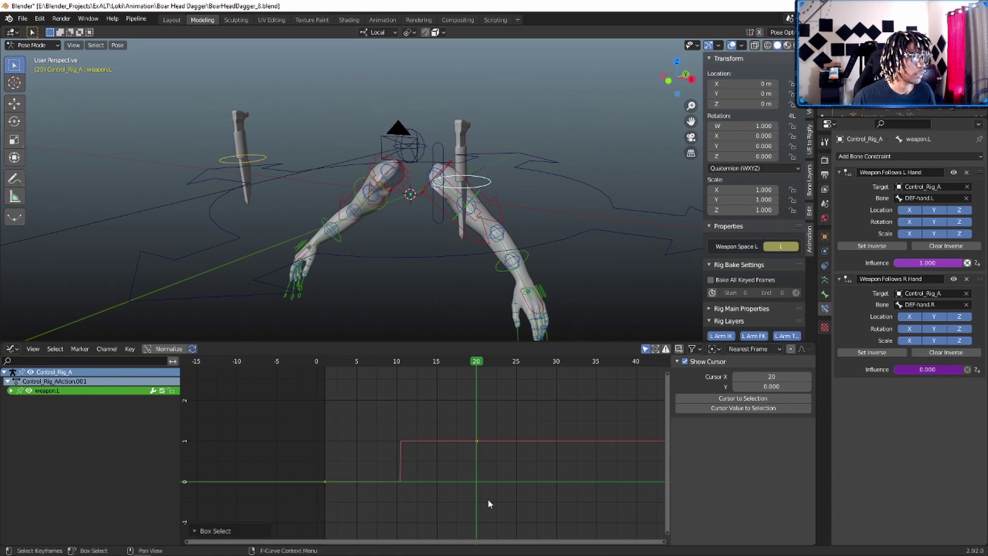
{"action": "key", "text": "Left"}
{"action": "key", "text": "Left"}
{"action": "key", "text": "Left"}
{"action": "key", "text": "Left"}
{"action": "key", "text": "Left"}
{"action": "key", "text": "Left"}
{"action": "key", "text": "Left"}
{"action": "key", "text": "Left"}
{"action": "key", "text": "Left"}
{"action": "key", "text": "Left"}
{"action": "key", "text": "Left"}
{"action": "key", "text": "Left"}
{"action": "key", "text": "Left"}
{"action": "key", "text": "Left"}
{"action": "key", "text": "Left"}
{"action": "key", "text": "Left"}
{"action": "key", "text": "Left"}
{"action": "key", "text": "Left"}
{"action": "key", "text": "Left"}
{"action": "key", "text": "Left"}
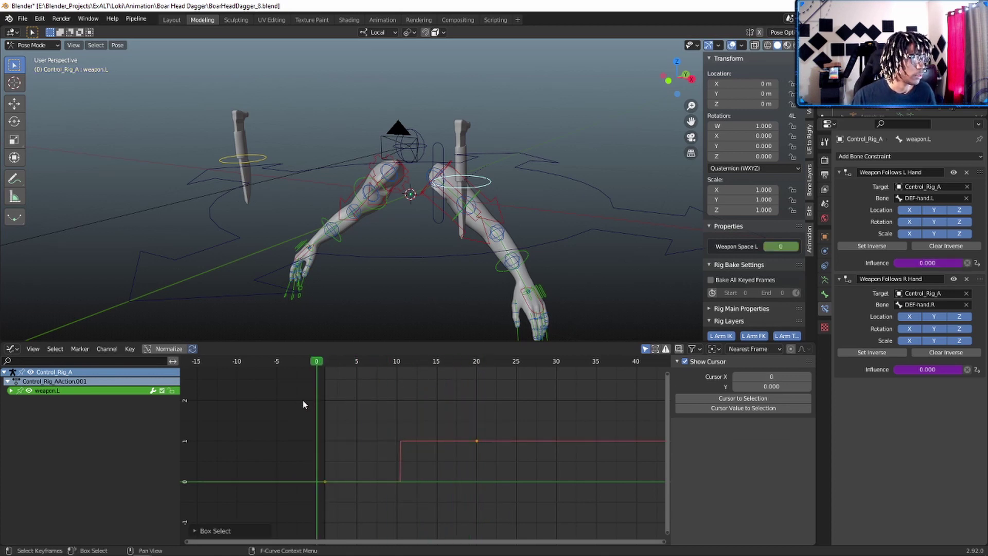
{"action": "left_click_drag", "start_coordinate": [306, 398], "coordinate": [467, 397]}
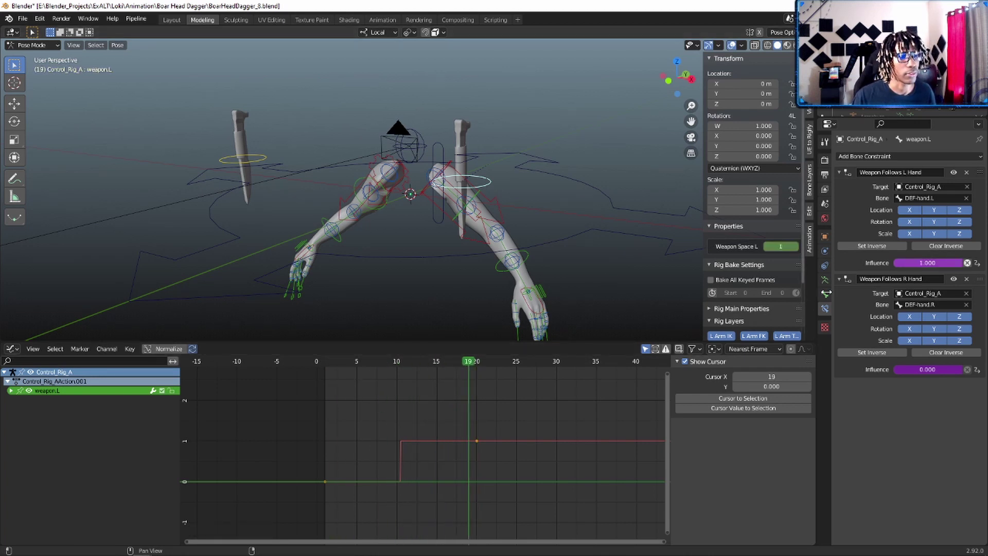
{"action": "left_click", "coordinate": [783, 247]}
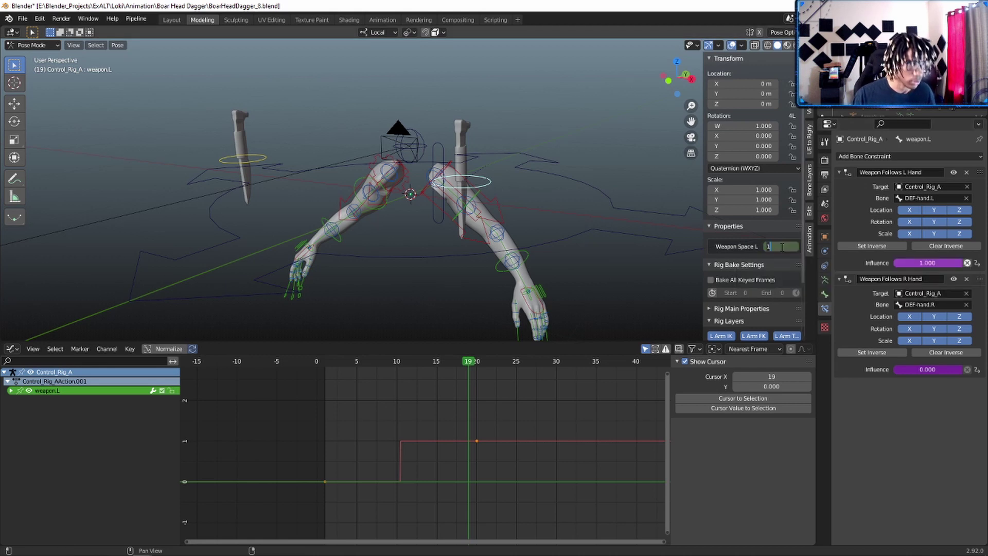
{"action": "type", "text": "0"}
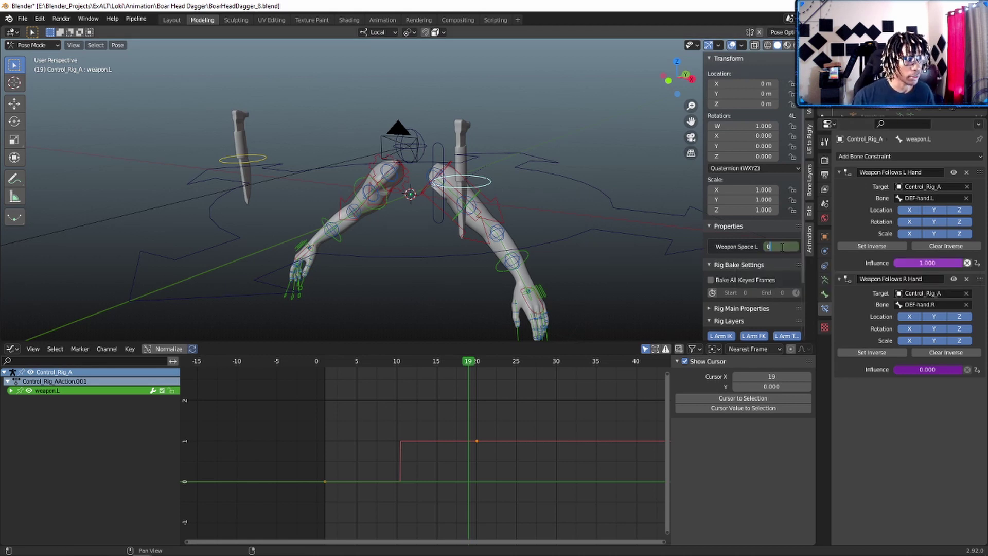
{"action": "key", "text": "Return"}
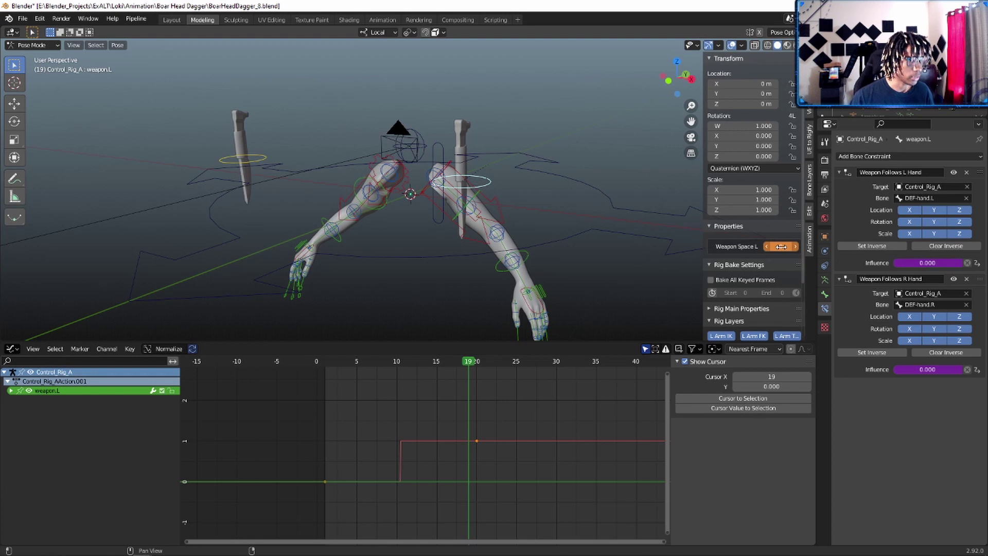
{"action": "key", "text": "i"}
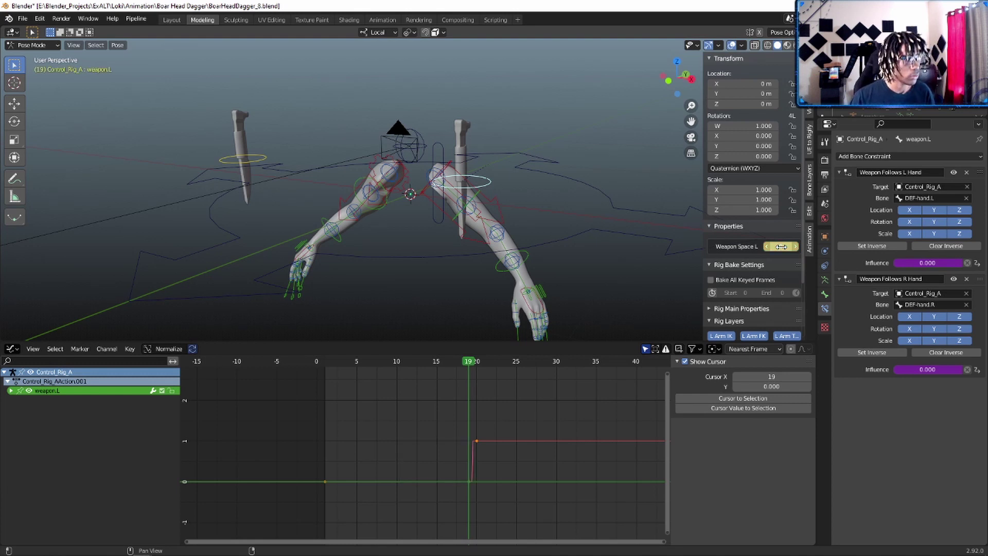
{"action": "mouse_move", "coordinate": [467, 363]}
{"action": "left_mouse_down"}
{"action": "mouse_move", "coordinate": [473, 369]}
{"action": "mouse_move", "coordinate": [464, 366]}
{"action": "left_mouse_up"}
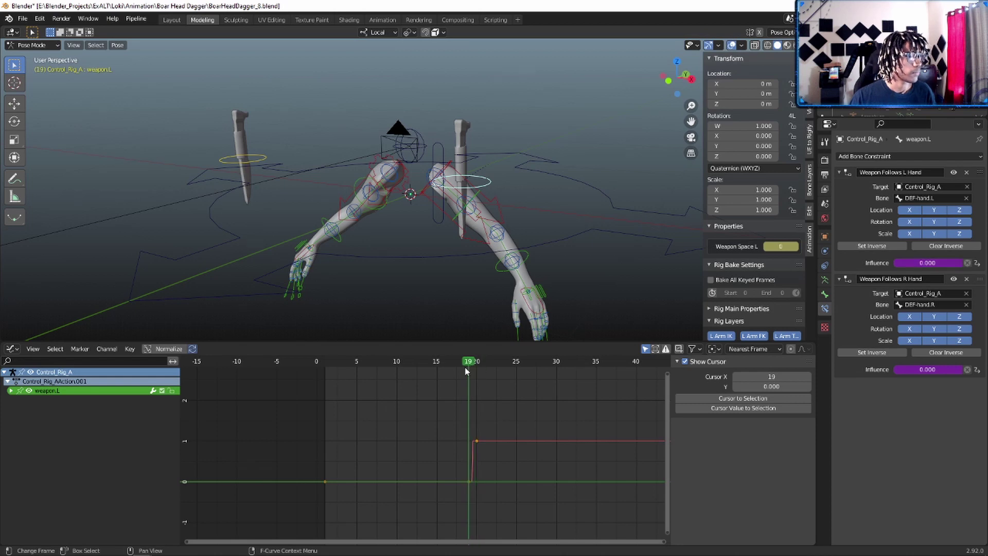